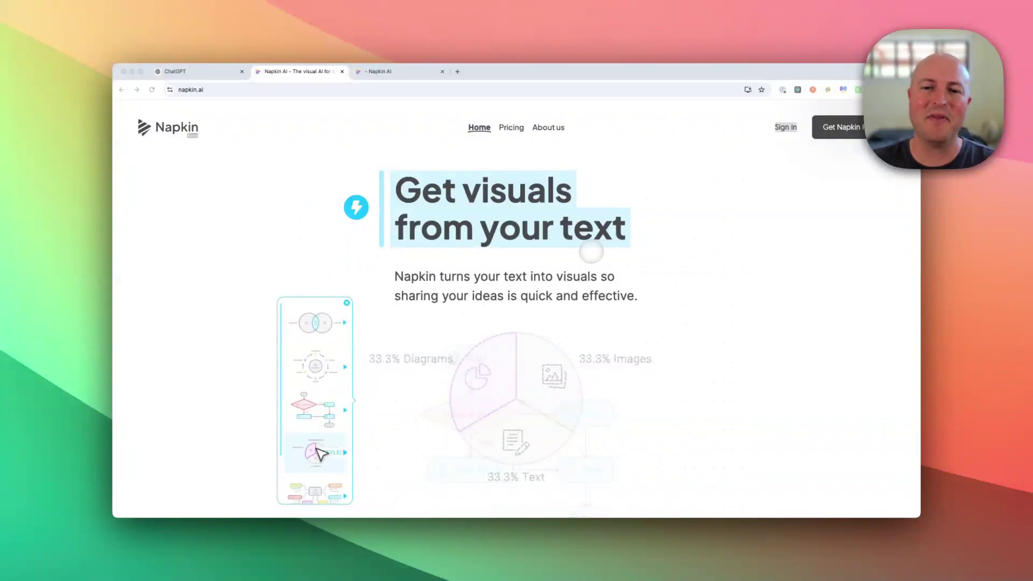
Copy the full ChatGPT Canvas nonprofit article, through Social Media Posts, and switch to the blank Untitled Napkin page
scroll(514, 242, "down", 2)
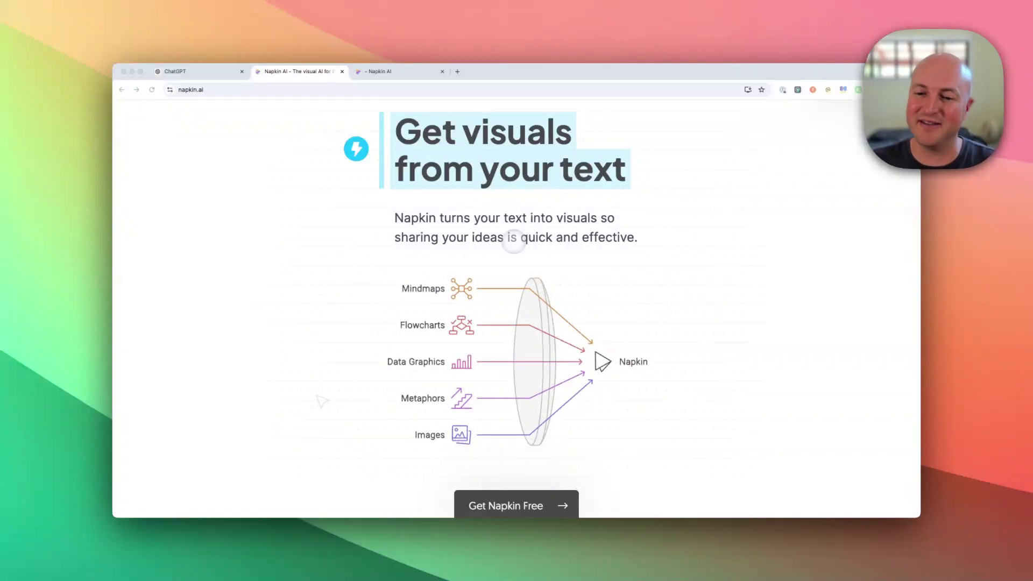
scroll(513, 242, "down", 10)
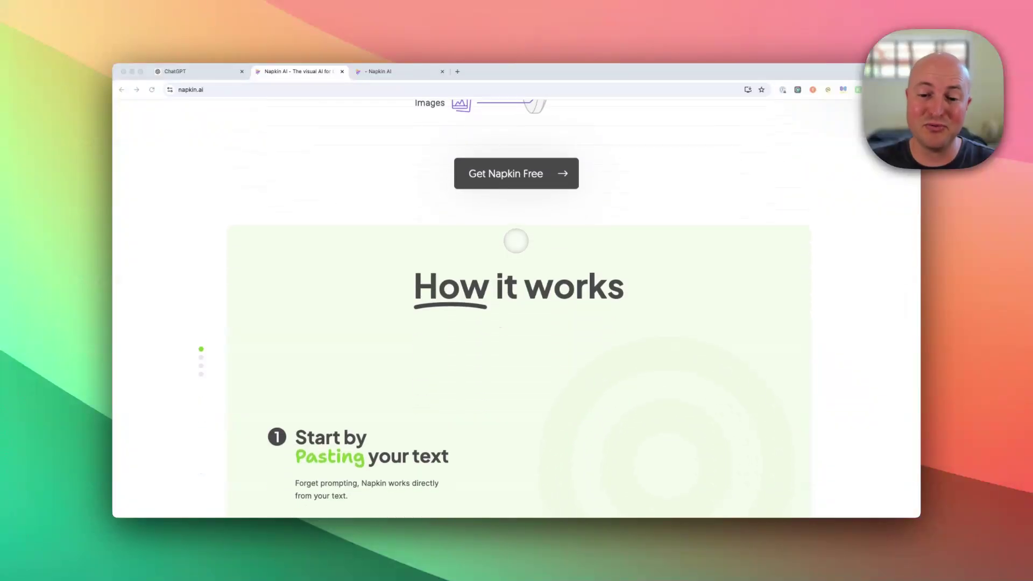
scroll(515, 240, "down", 2)
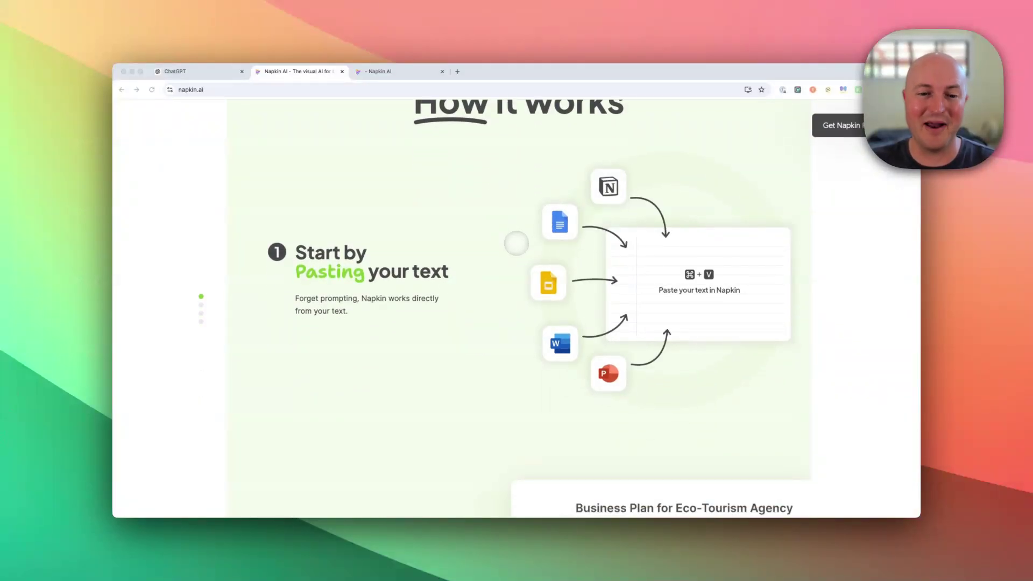
scroll(516, 243, "up", 15)
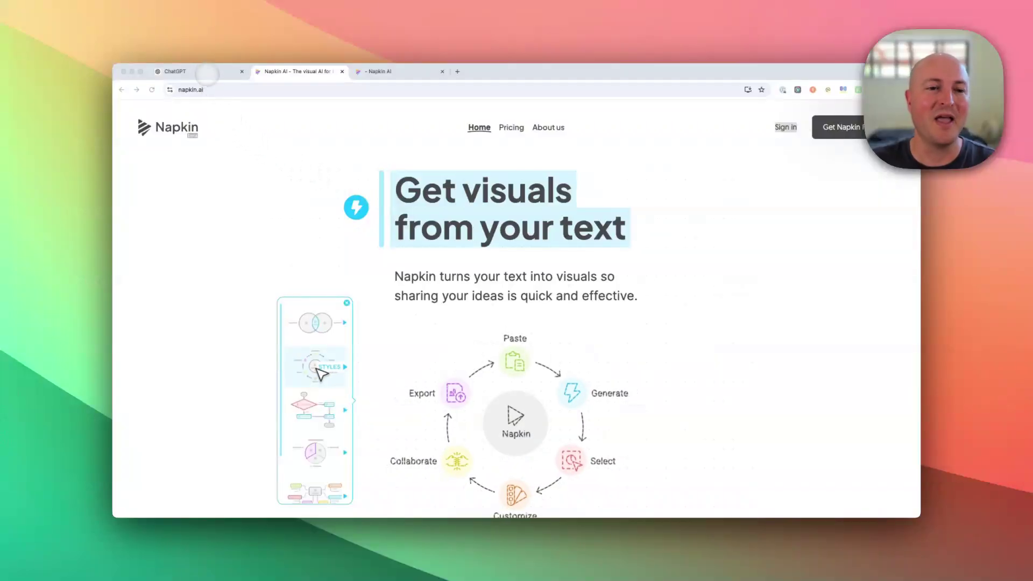
left_click(205, 69)
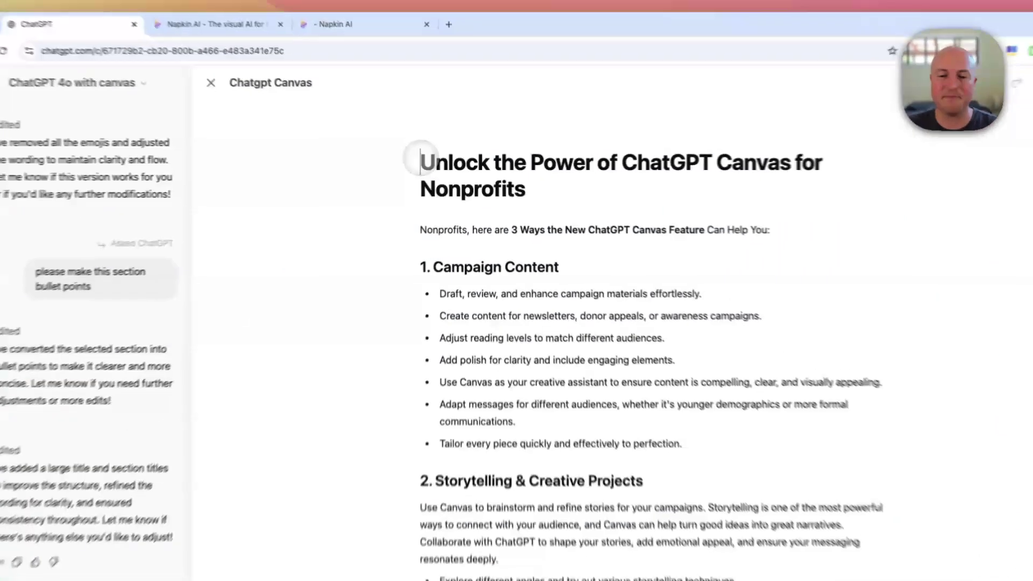
left_click_drag(438, 163, 585, 302)
key("super+c")
scroll(562, 323, "down", 8)
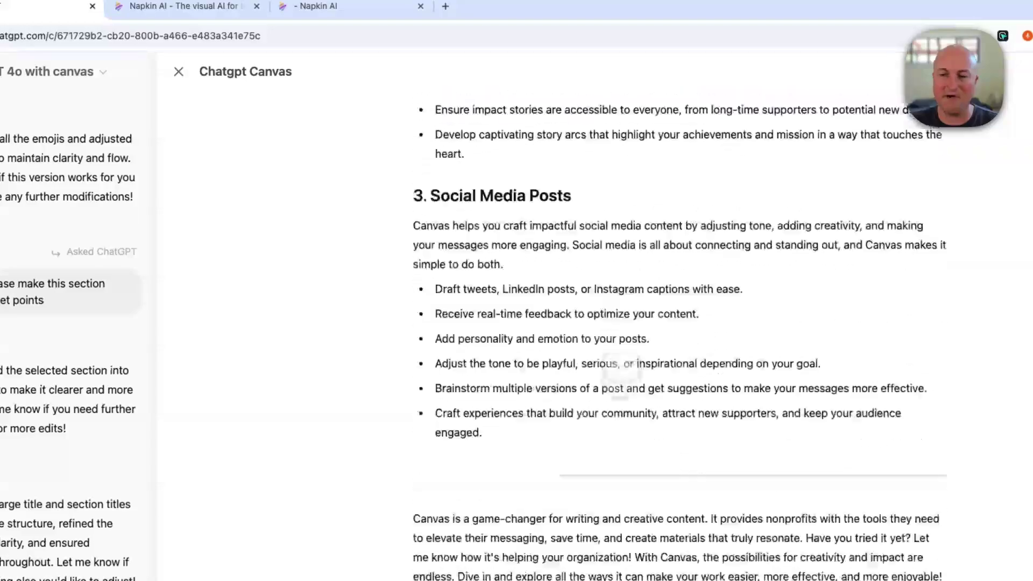
left_click_drag(431, 99, 546, 373)
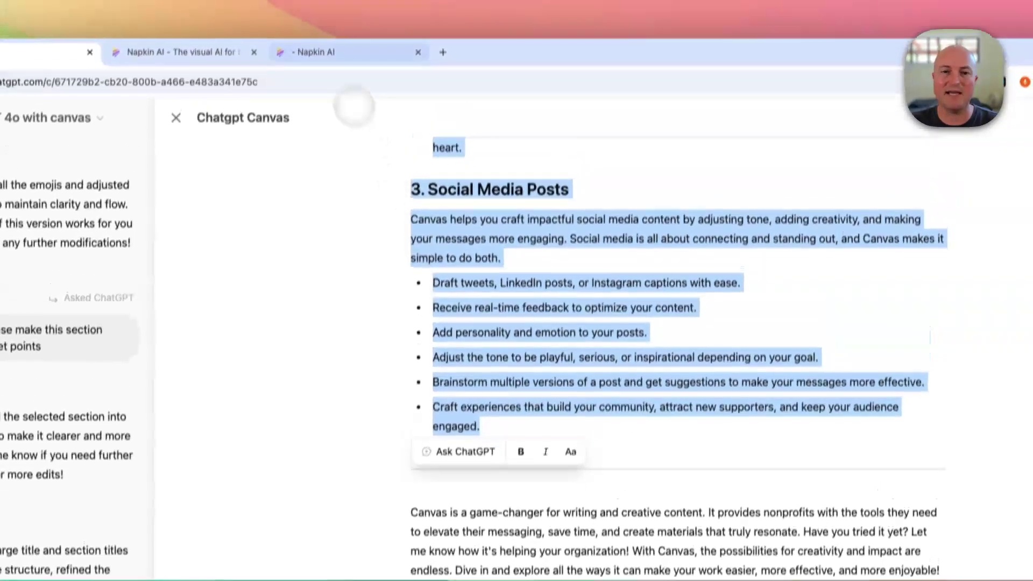
left_click(334, 52)
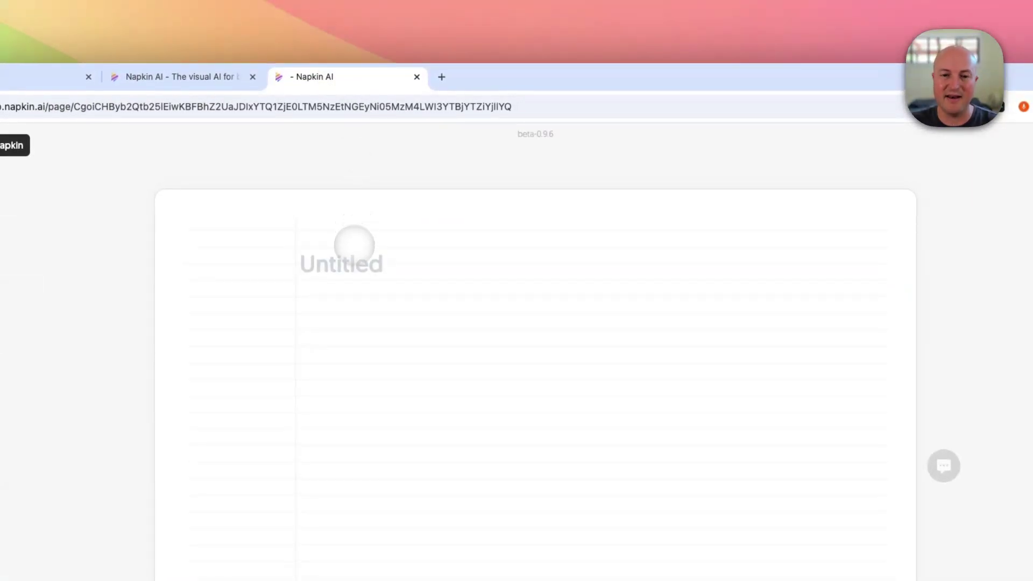
Paste the article and move its heading 'Unlock the Power of ChatGPT Canvas for Nonprofits' into the page title
key("super+v")
left_click_drag(299, 330, 753, 330)
key("super+x")
left_click(369, 264)
key("super+v")
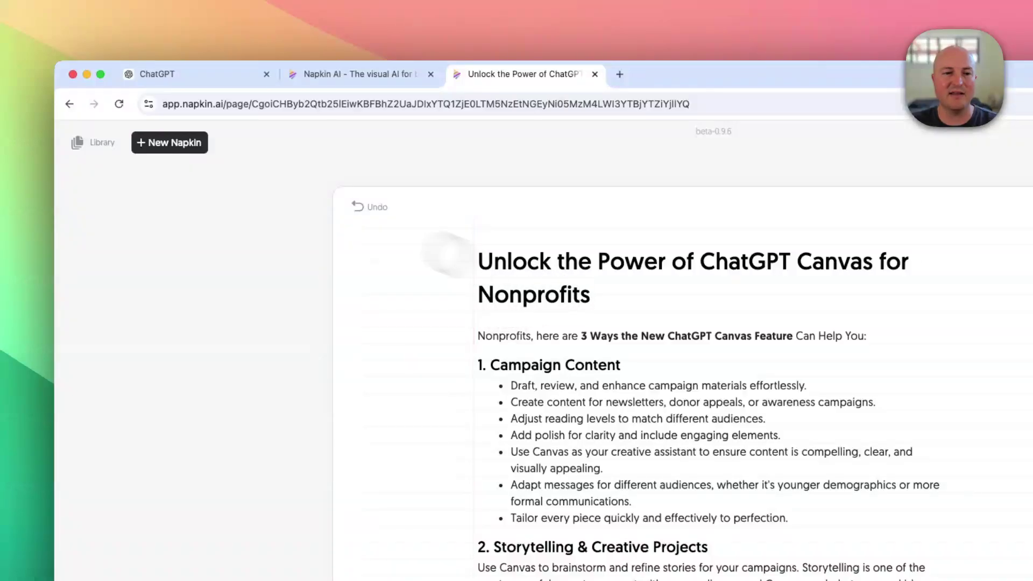
left_click(171, 142)
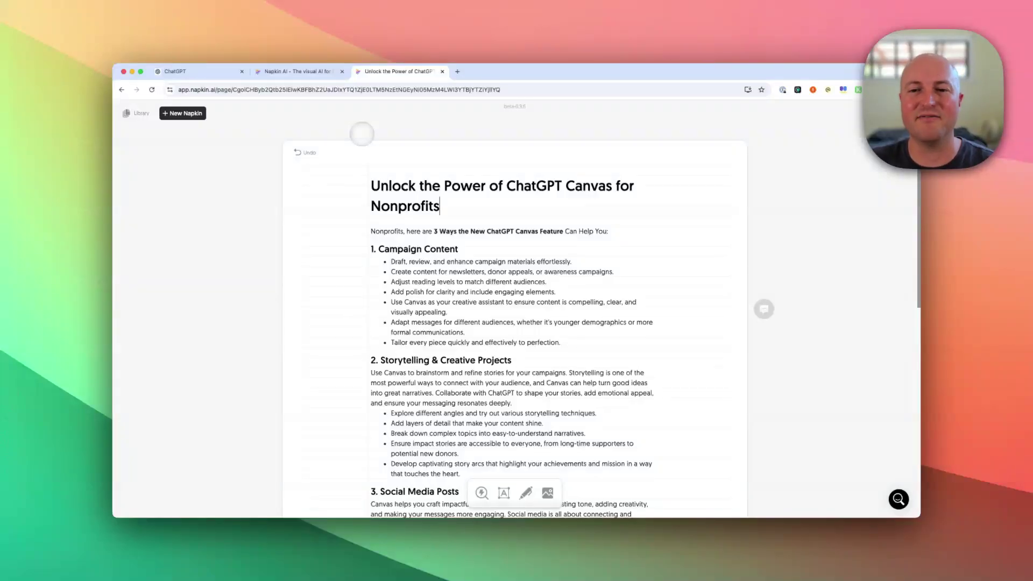
left_click(446, 195)
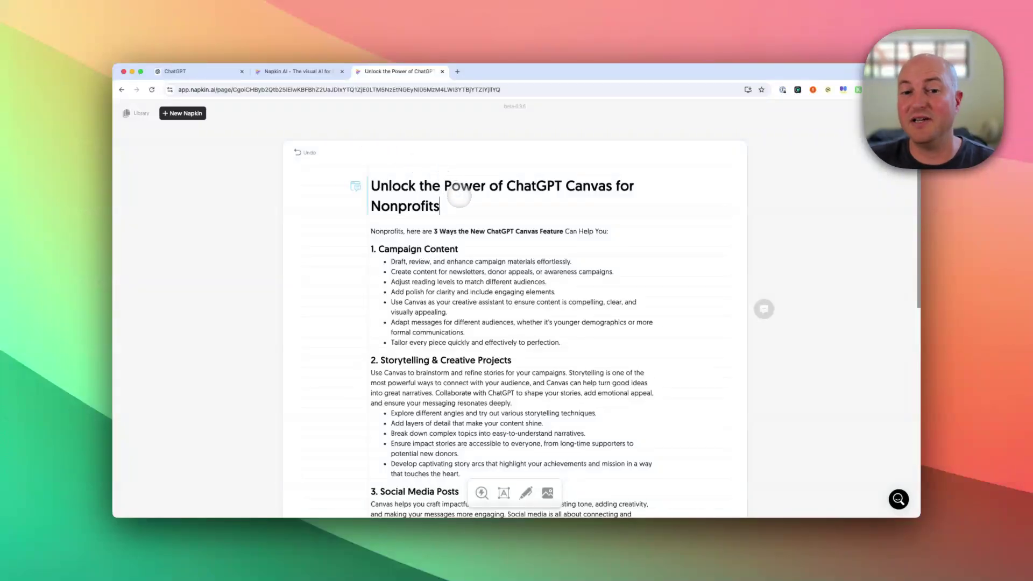
scroll(460, 197, "down", 10)
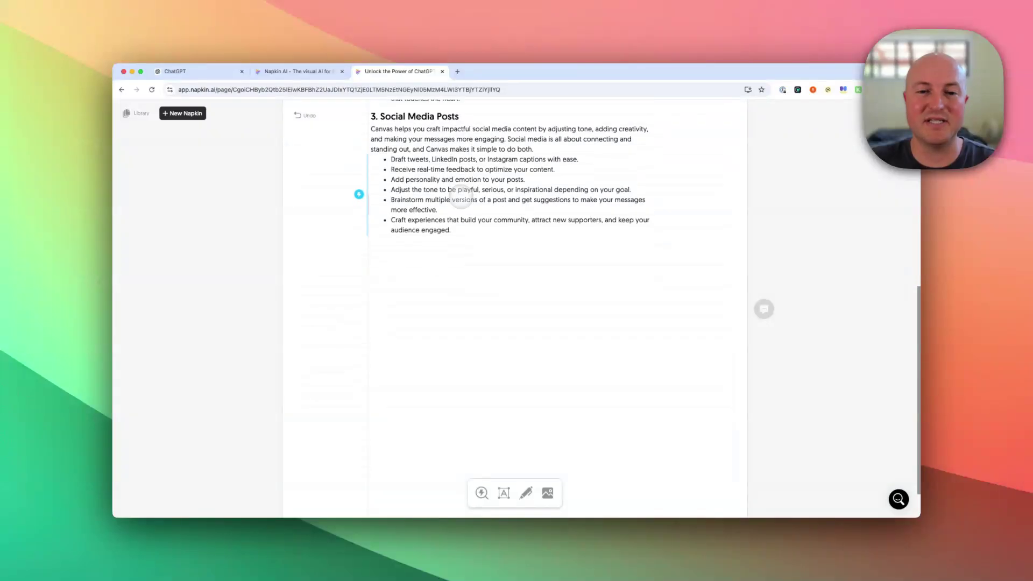
scroll(461, 199, "up", 10)
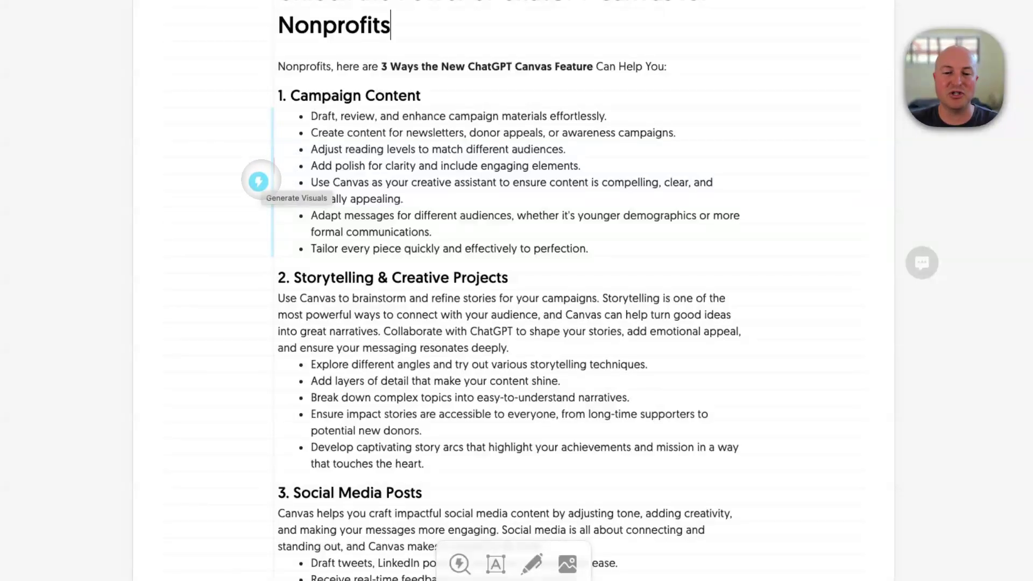
Generate a visual for Campaign Content, preview puzzle-wheel, orbit and gear layouts, and choose the sketched lightbulb
left_click(258, 181)
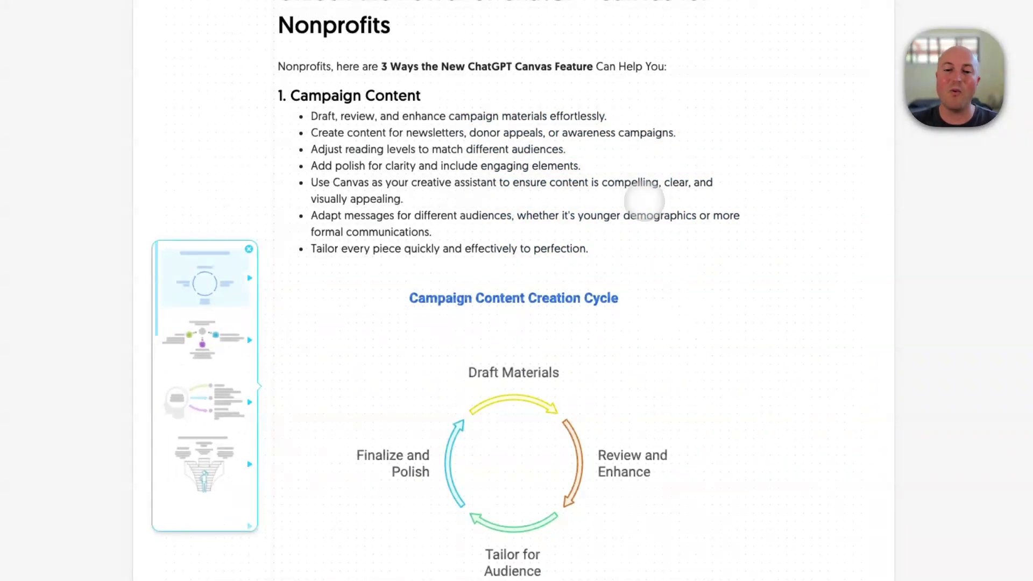
scroll(570, 197, "down", 3)
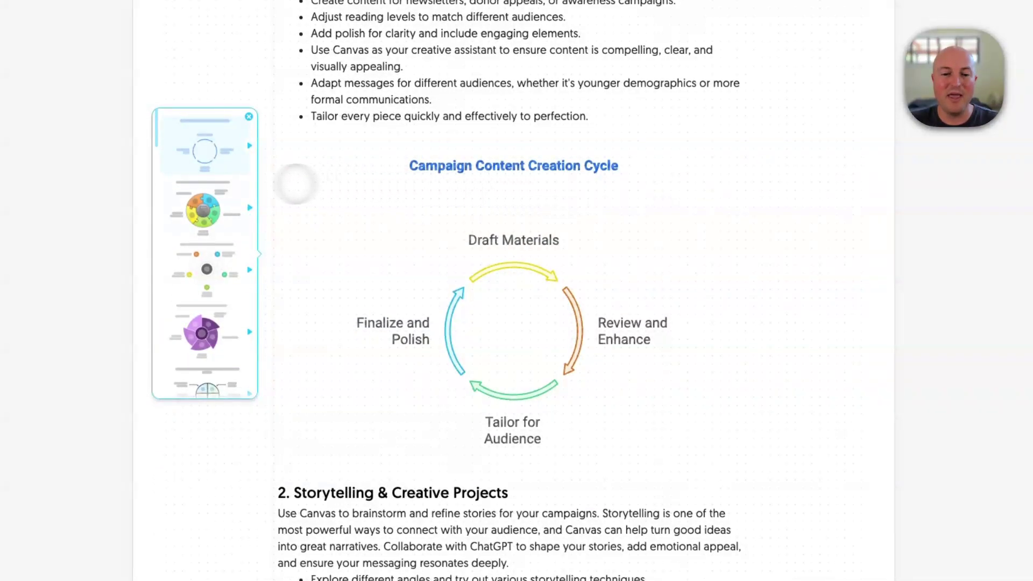
left_click(218, 198)
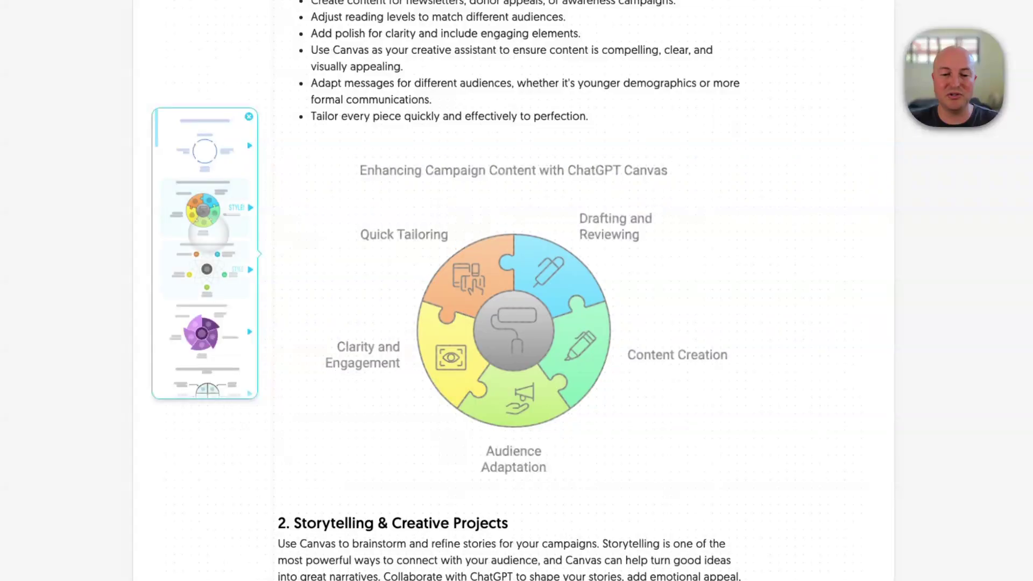
left_click(200, 267)
left_click(202, 332)
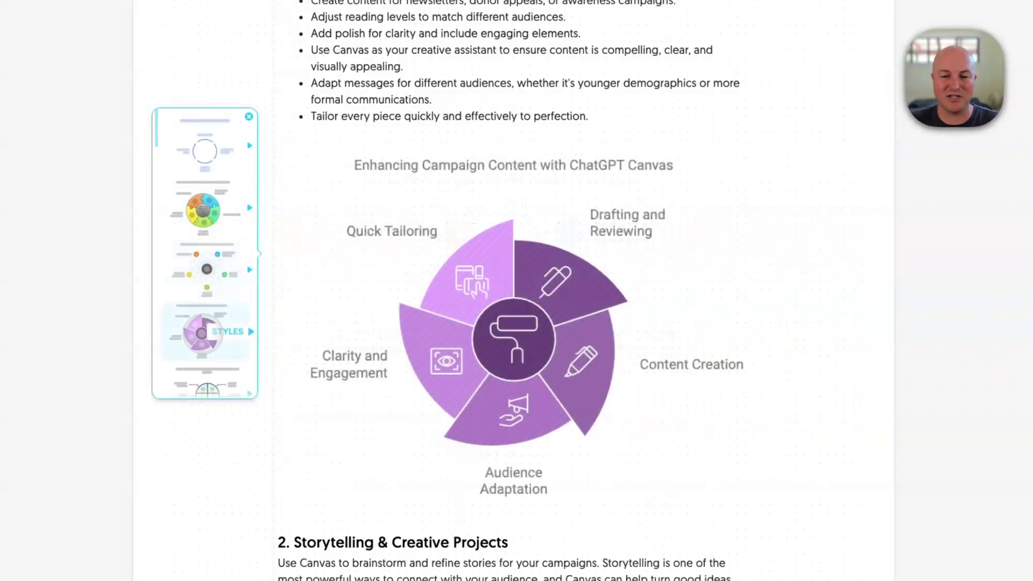
scroll(205, 269, "down", 2)
left_click(203, 334)
left_click(207, 269)
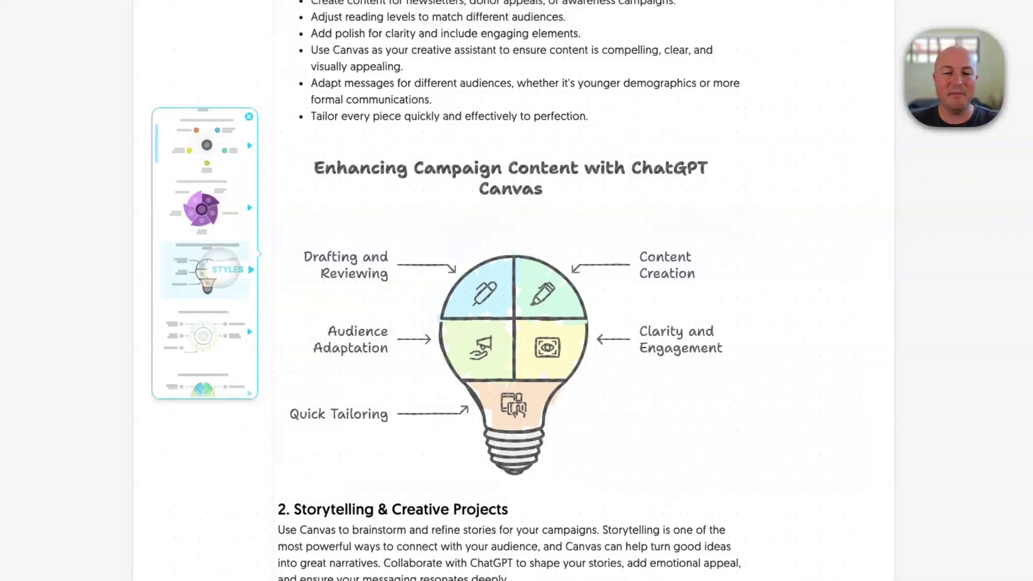
Apply the hand-drawn colour-filled style to the lightbulb diagram
left_click(227, 269)
left_click(222, 209)
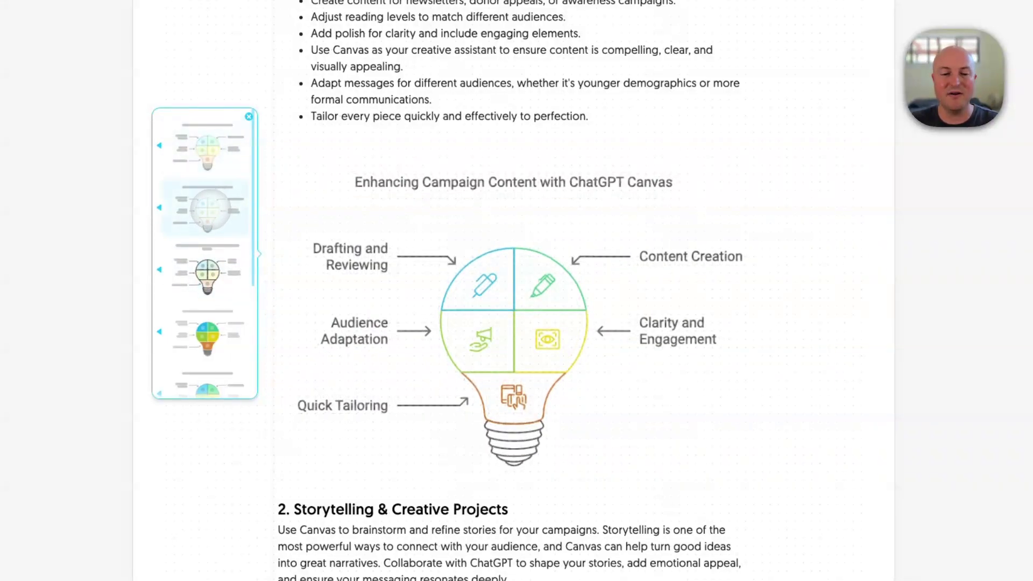
left_click(209, 274)
scroll(207, 307, "down", 3)
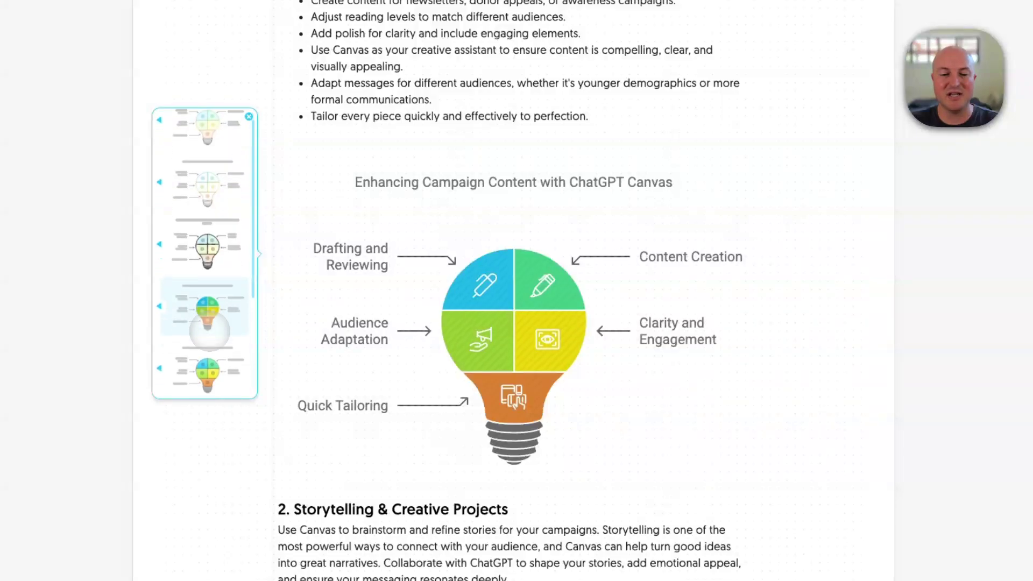
scroll(207, 306, "down", 3)
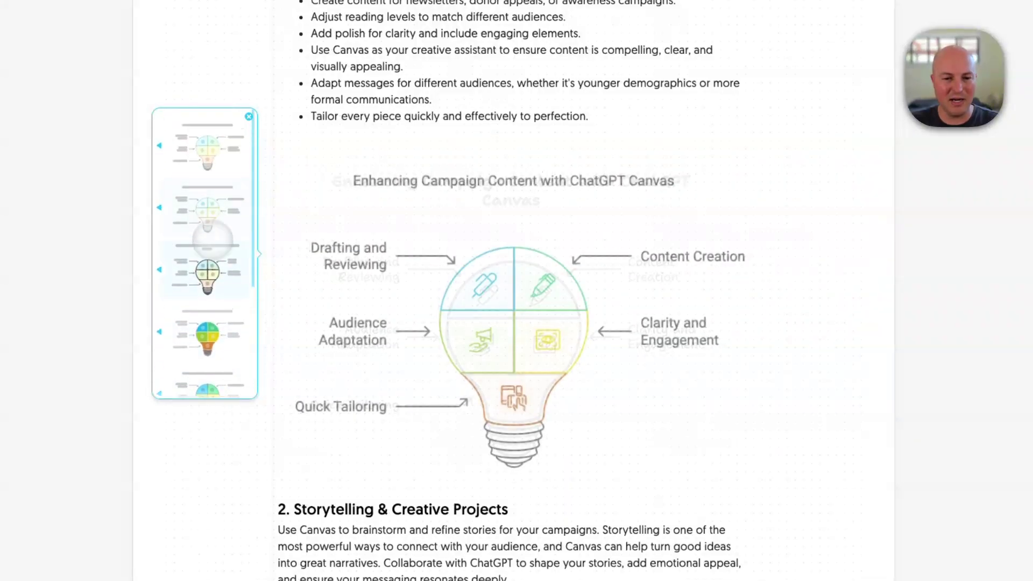
left_click(207, 269)
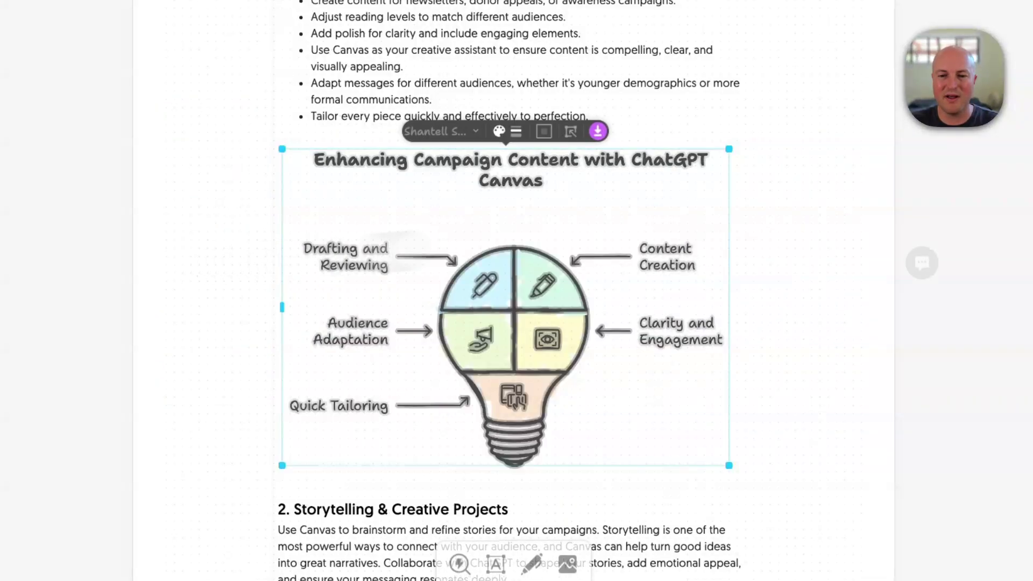
Edit the diagram heading text, then inspect the pencil icon and Content Creation label
left_click(710, 112)
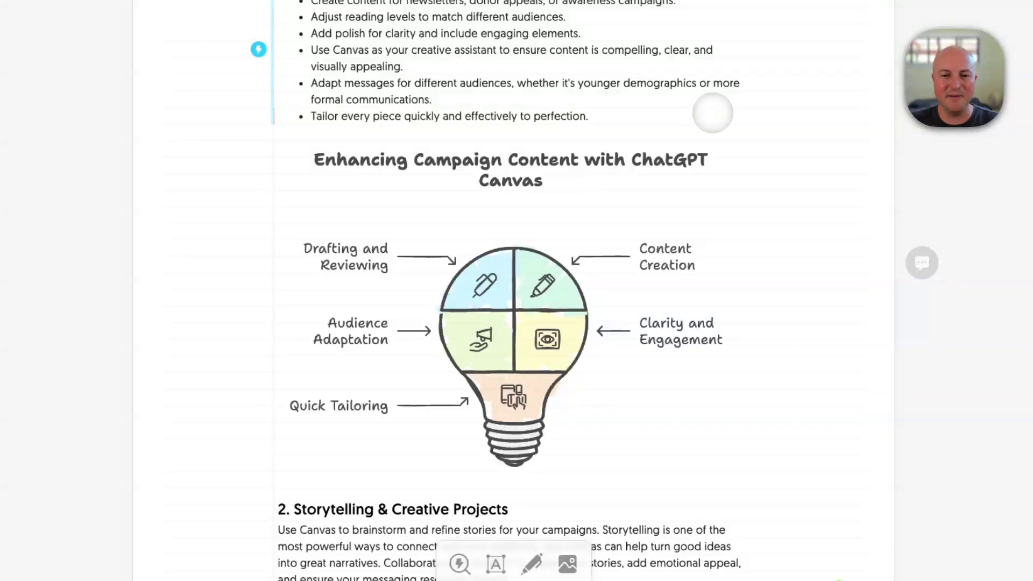
left_click(460, 157)
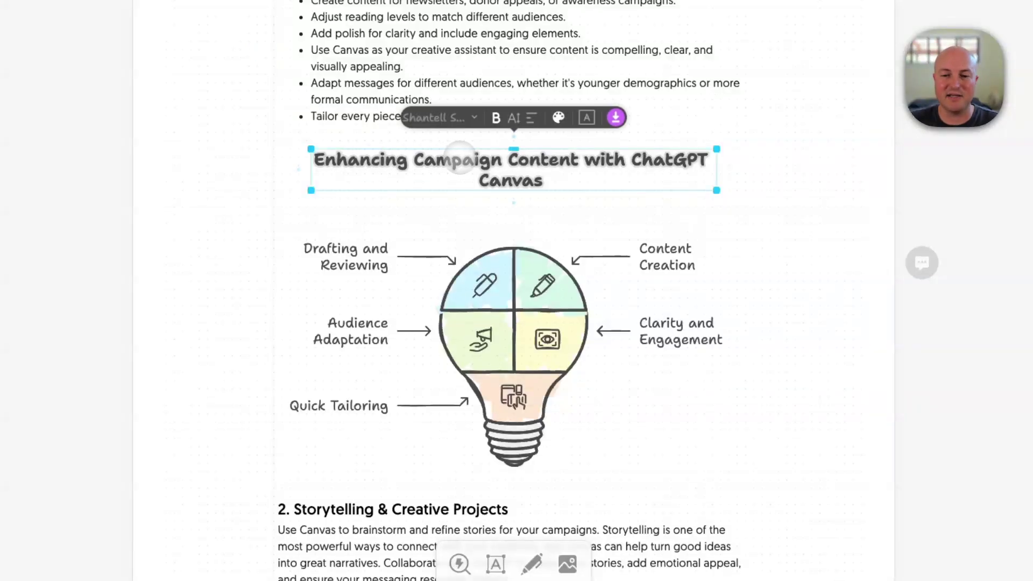
left_click(460, 157)
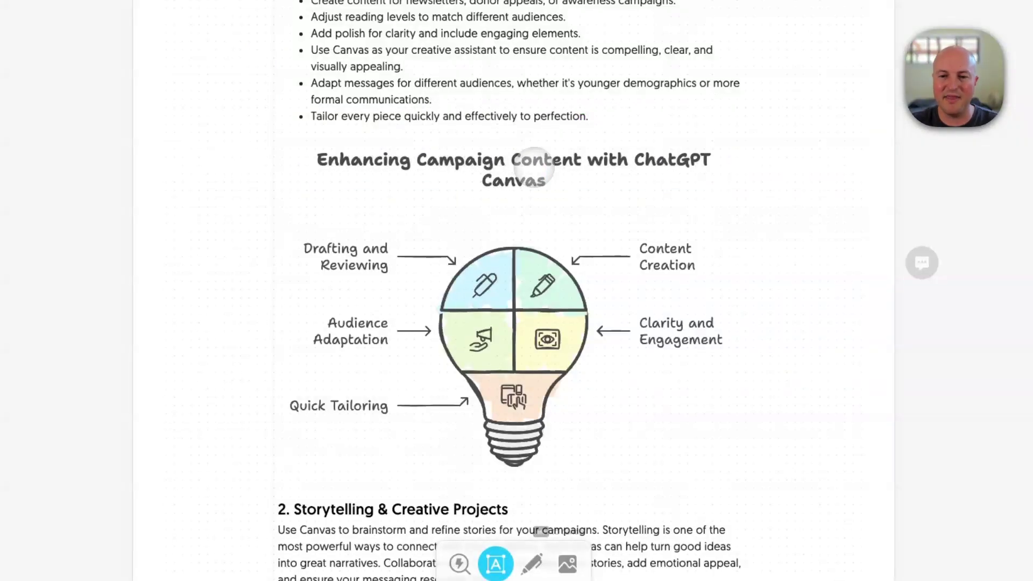
type("as")
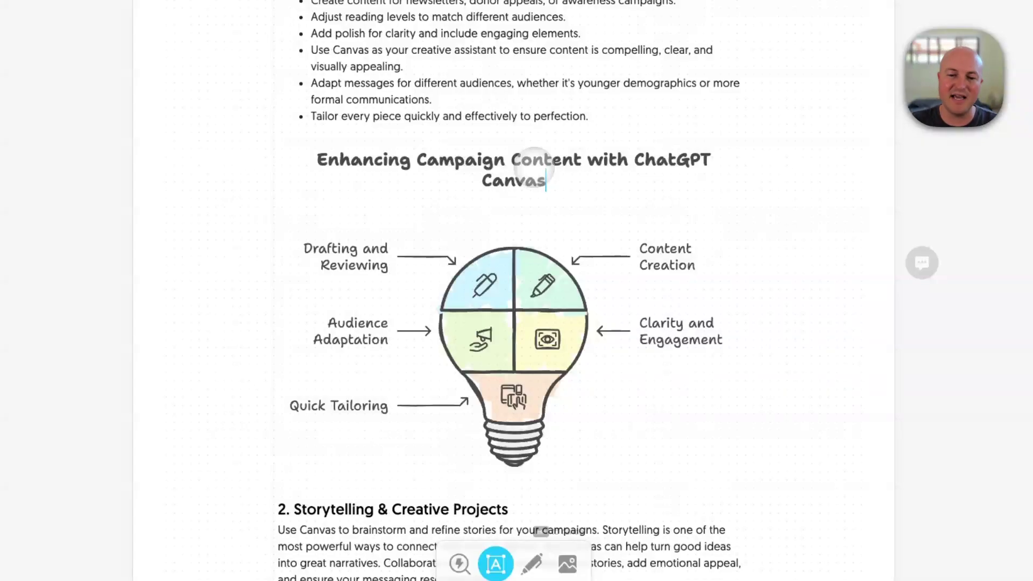
key("Escape")
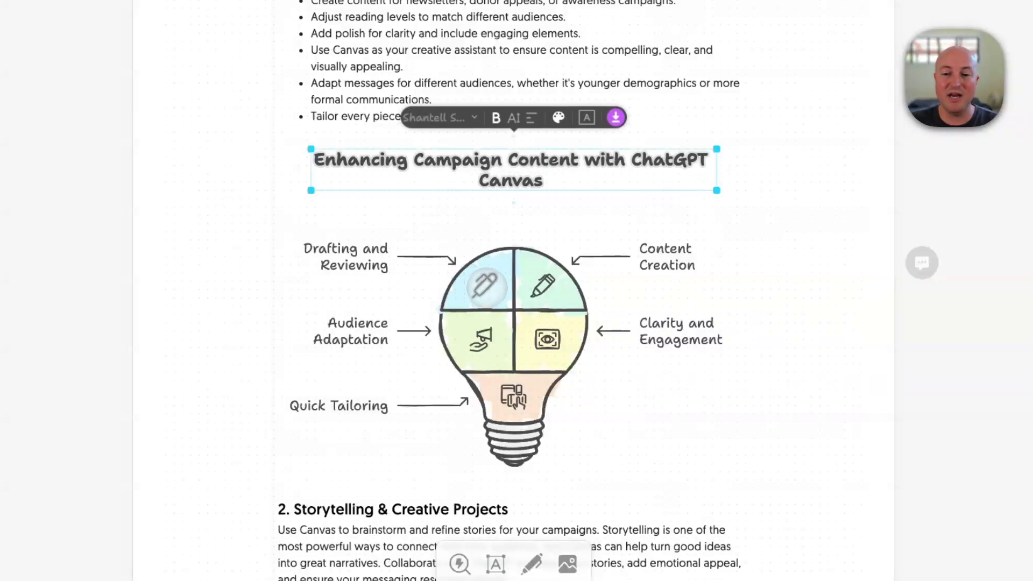
left_click(487, 285)
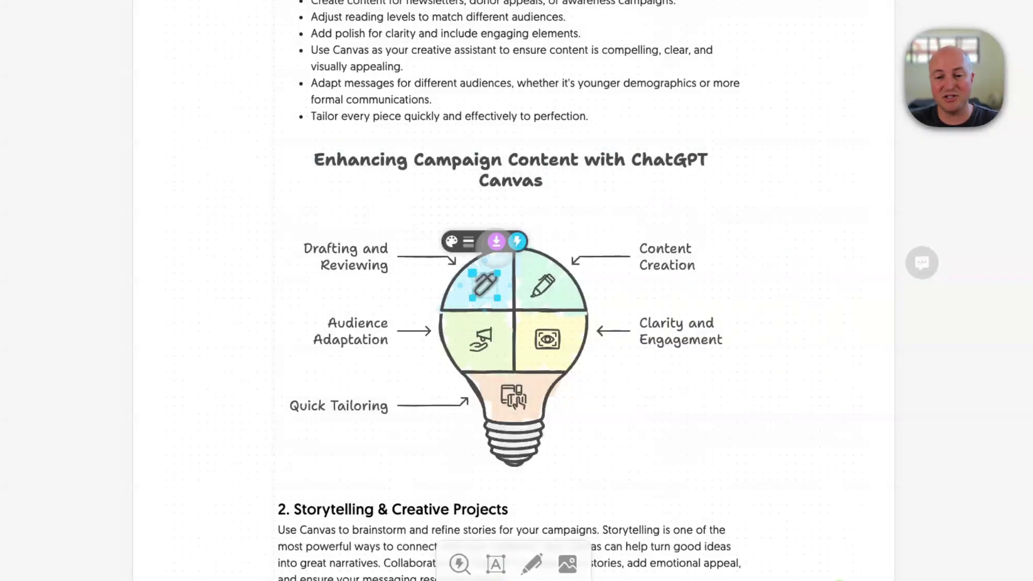
left_click(675, 269)
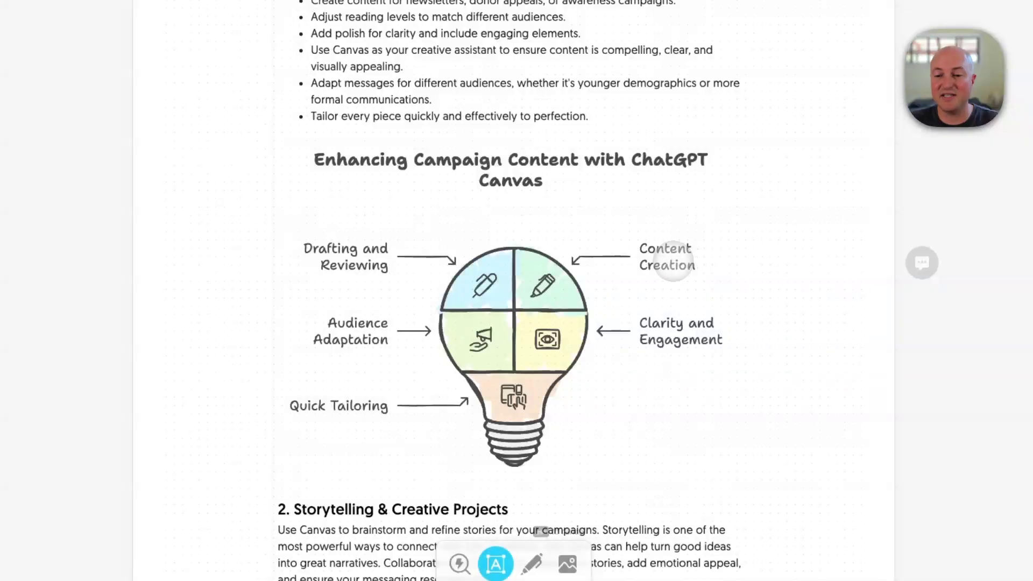
Generate a visual from the Storytelling bullets and preview head, split-arrows, staircase, layers and cone layouts
scroll(644, 99, "down", 8)
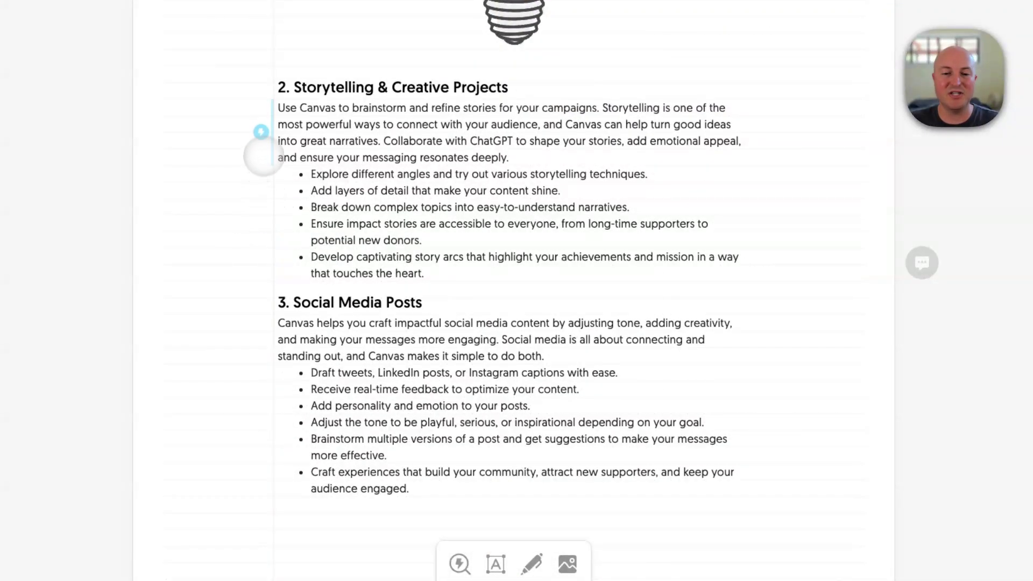
mouse_move(270, 185)
left_click(259, 222)
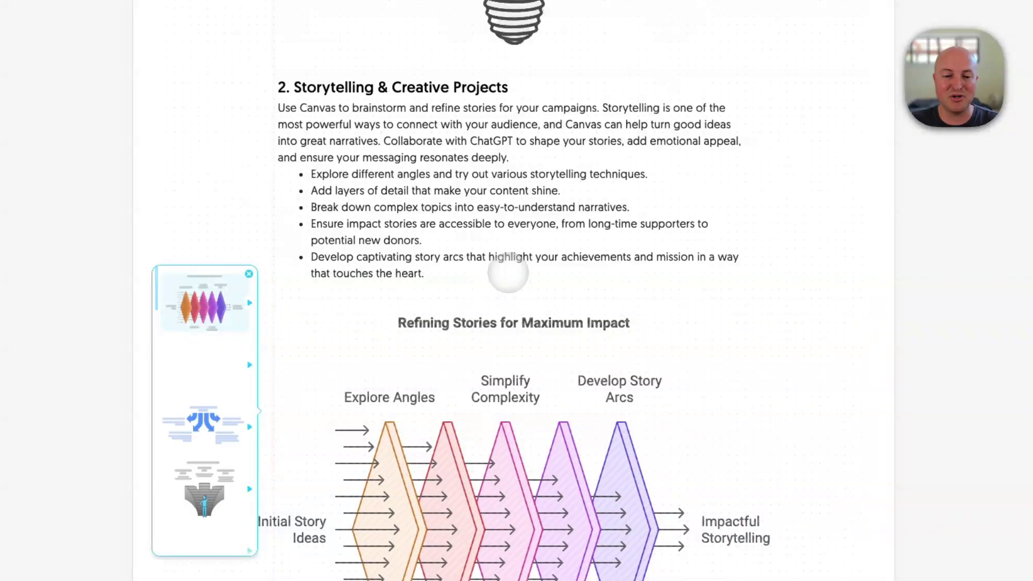
scroll(508, 273, "down", 3)
left_click(218, 180)
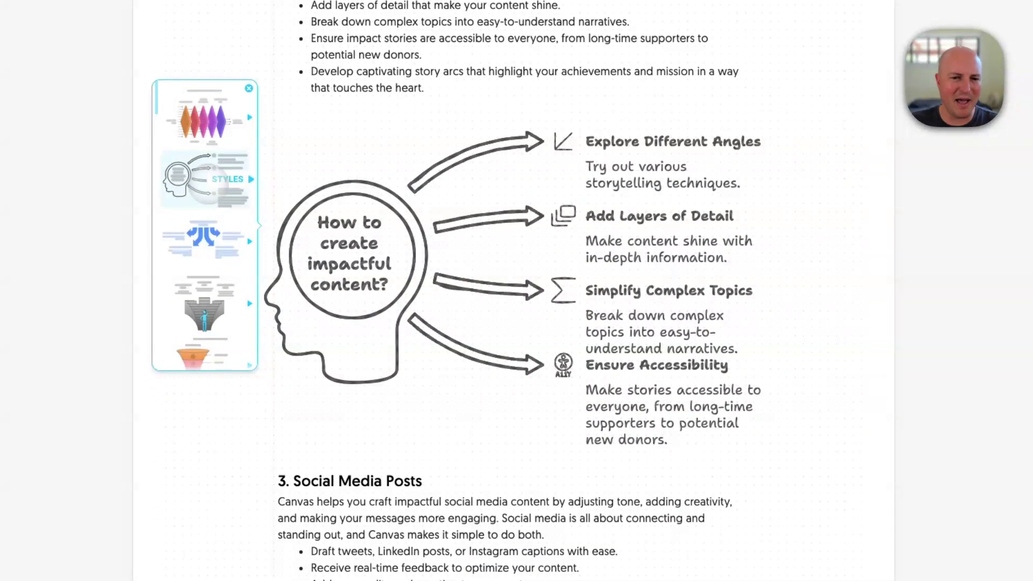
left_click(214, 234)
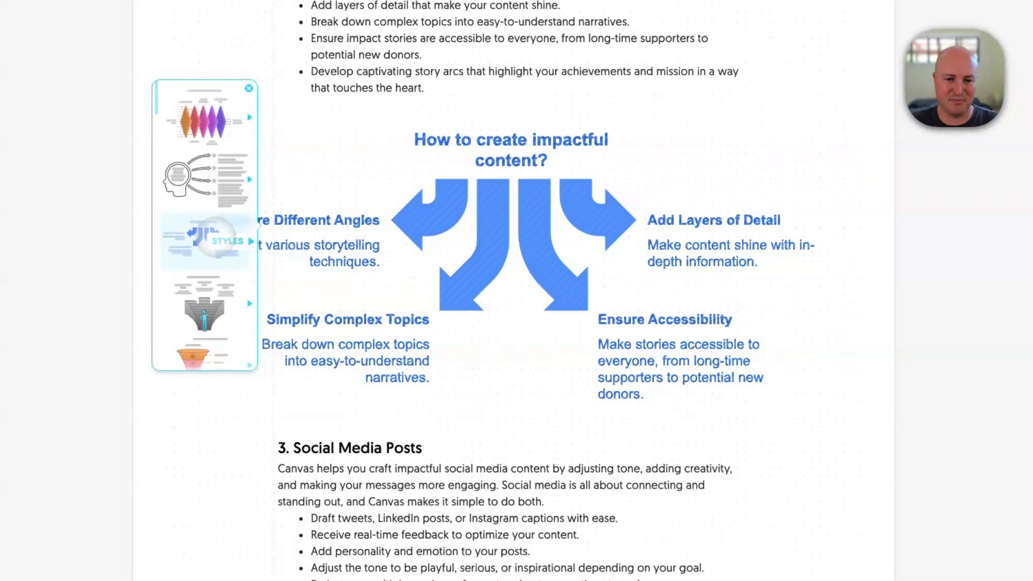
left_click(212, 304)
scroll(215, 306, "down", 2)
scroll(216, 305, "down", 1)
left_click(216, 304)
left_click(213, 252)
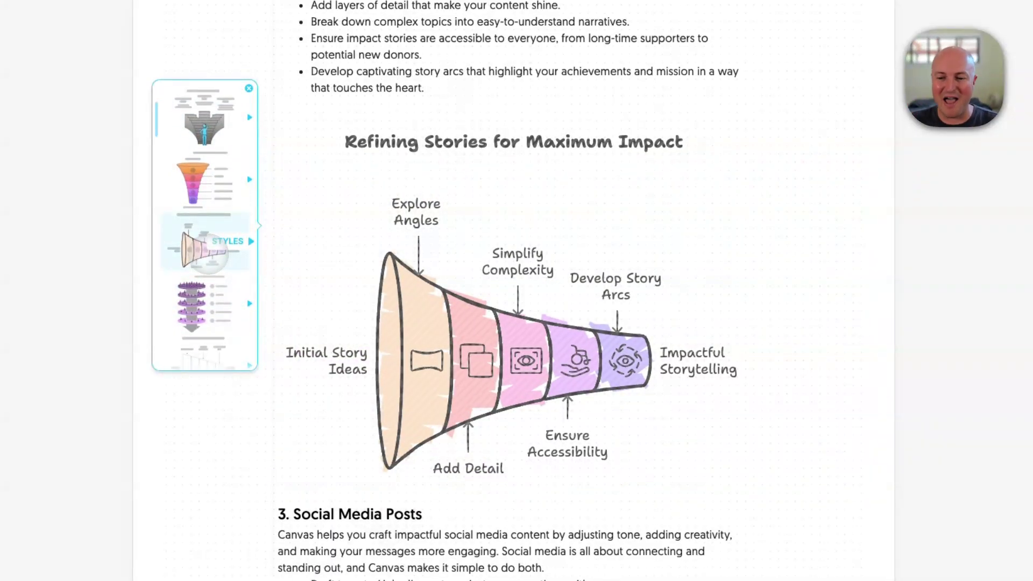
Browse more layouts, including lock, DNA helix, pillars, chain, lighthouse and gears, then choose the head-with-arrows diagram
scroll(210, 252, "down", 2)
left_click(209, 250)
left_click(208, 248)
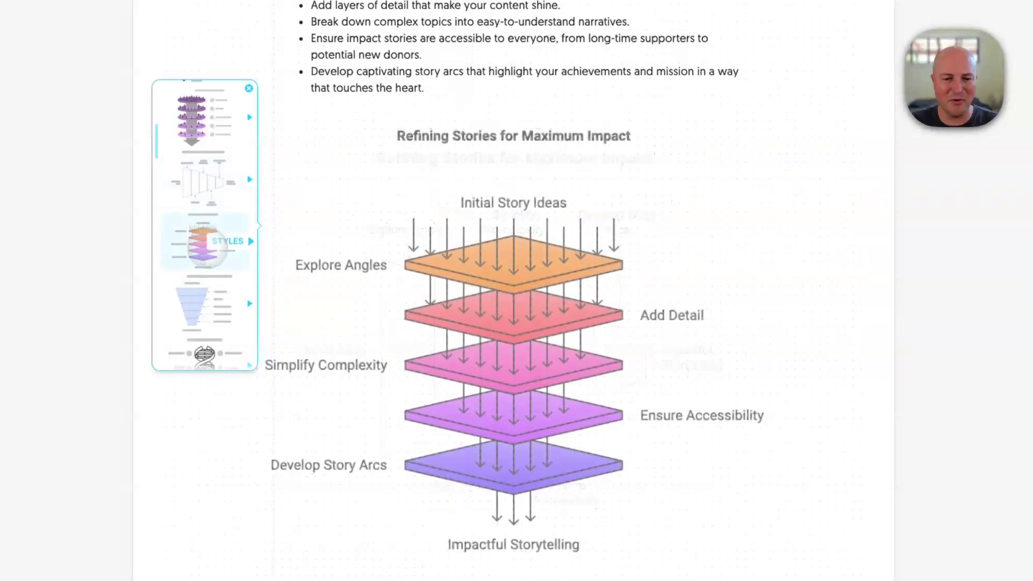
left_click(207, 248)
left_click(207, 246)
scroll(207, 246, "down", 1)
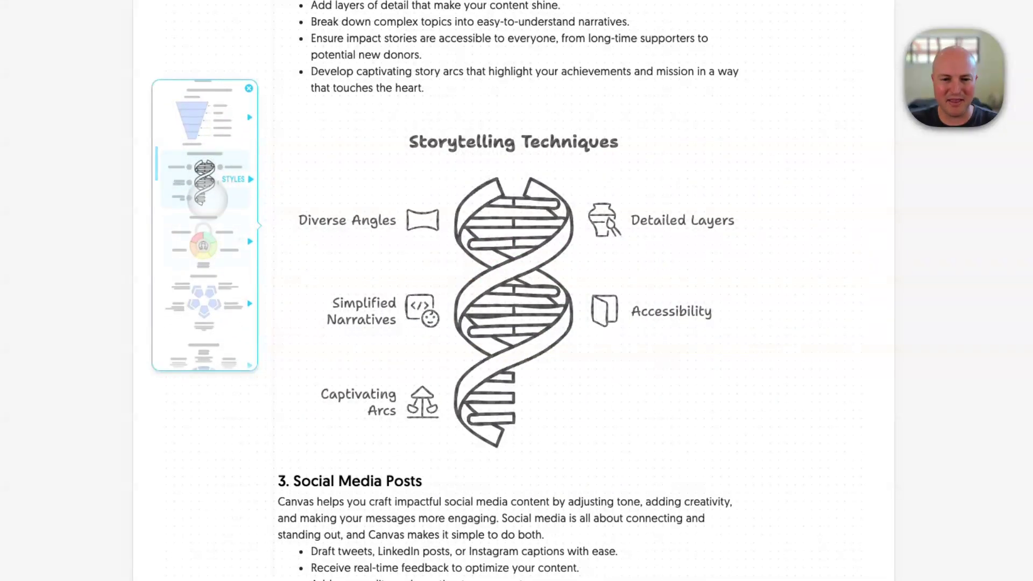
left_click(204, 240)
scroll(204, 240, "down", 1)
left_click(205, 240)
scroll(208, 238, "down", 2)
left_click(209, 236)
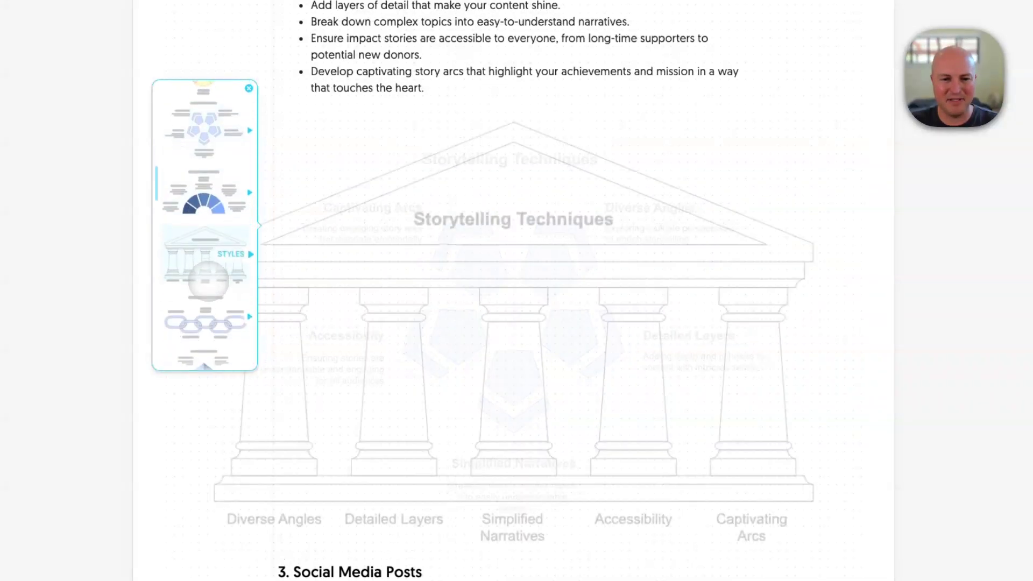
scroll(204, 240, "down", 1)
left_click(204, 239)
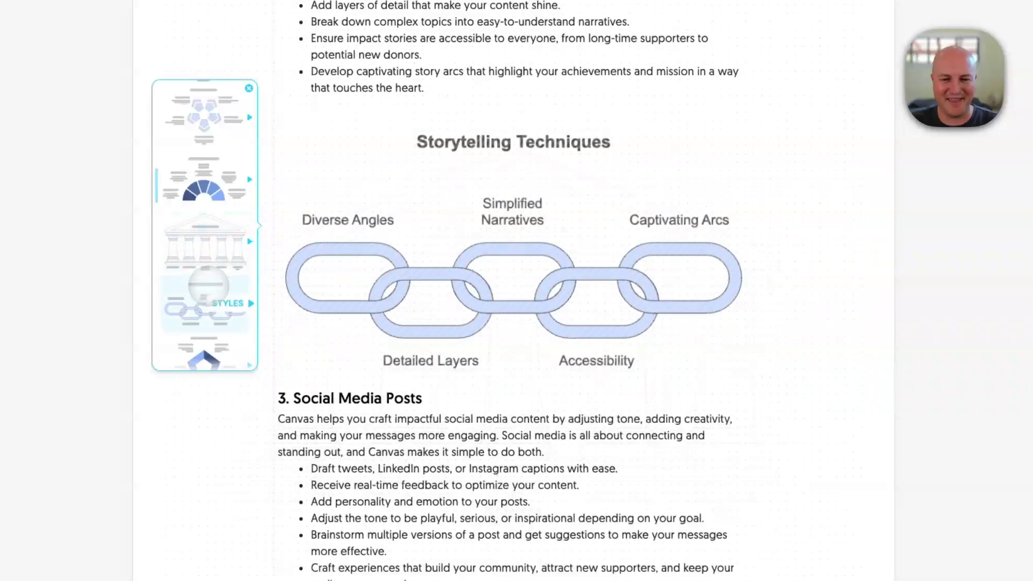
scroll(205, 240, "down", 2)
left_click(206, 240)
left_click(209, 285)
scroll(207, 284, "down", 2)
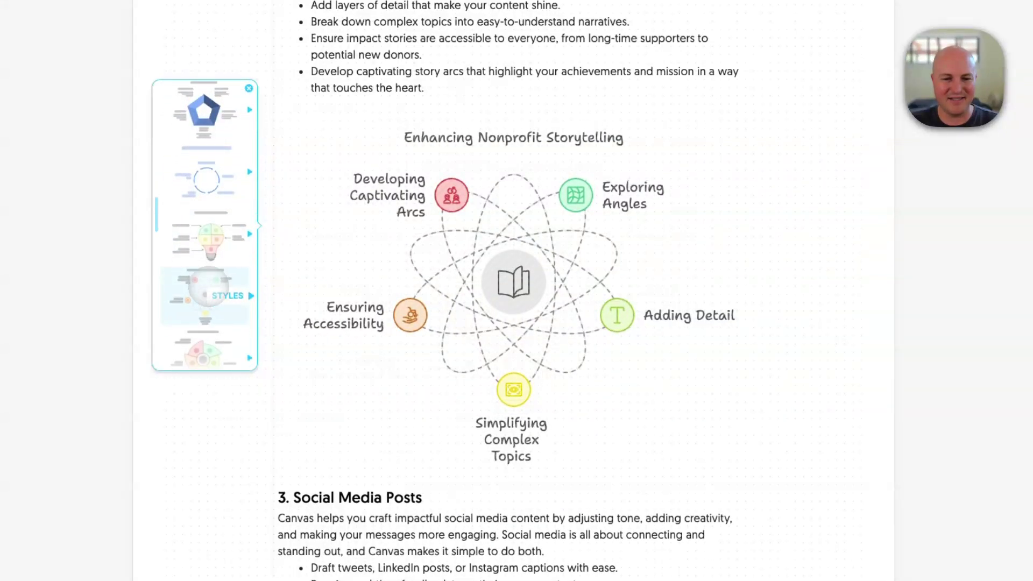
left_click(207, 283)
scroll(207, 285, "down", 1)
left_click(208, 285)
scroll(208, 285, "down", 1)
left_click(207, 285)
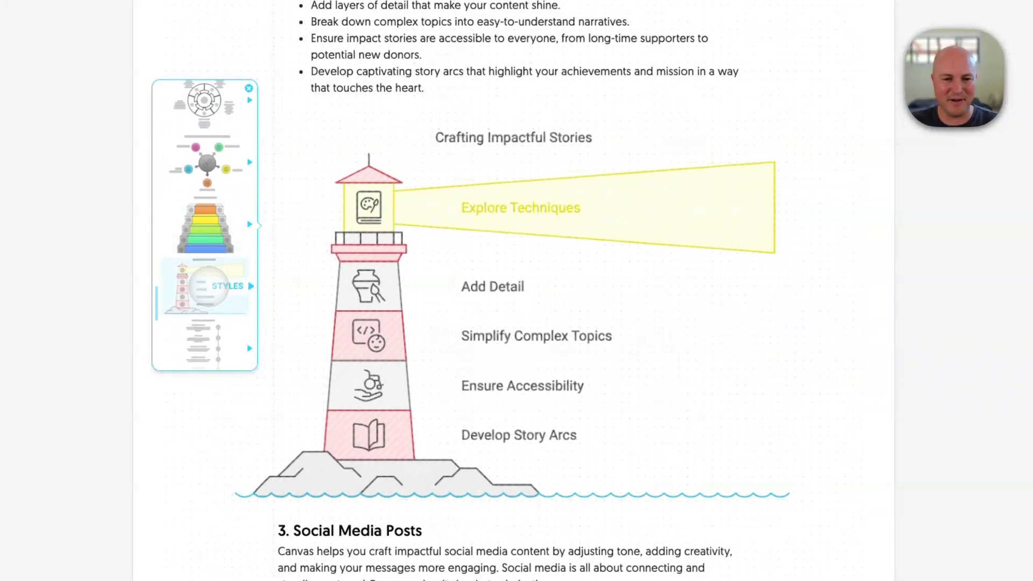
scroll(208, 285, "down", 1)
left_click(208, 285)
scroll(208, 286, "down", 1)
left_click(208, 286)
scroll(208, 285, "down", 1)
left_click(208, 286)
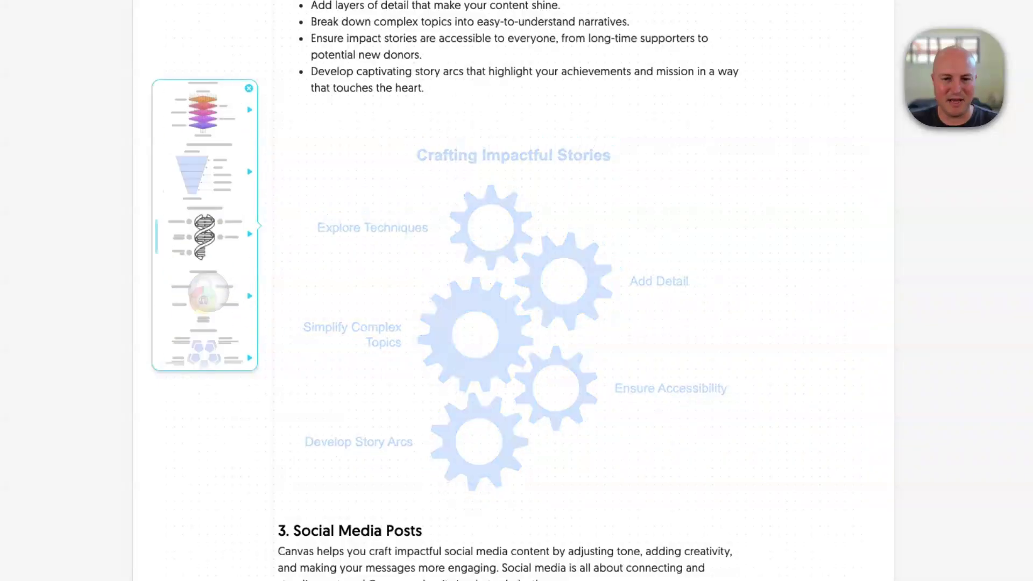
scroll(207, 285, "down", 1)
left_click(207, 285)
left_click(207, 180)
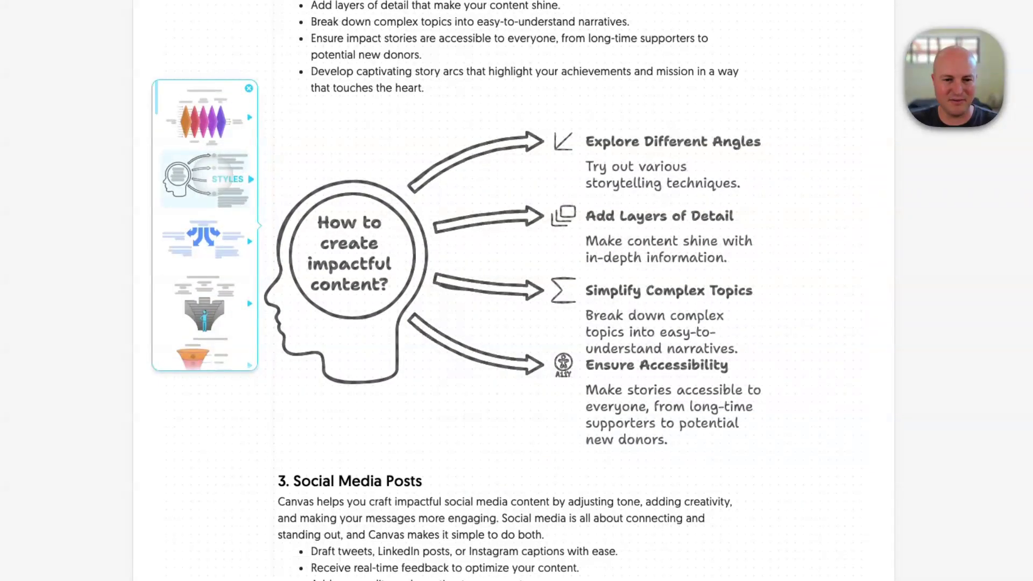
Give the head diagram the style with green, blue, purple and yellow arrows and a grey-filled head
left_click(228, 179)
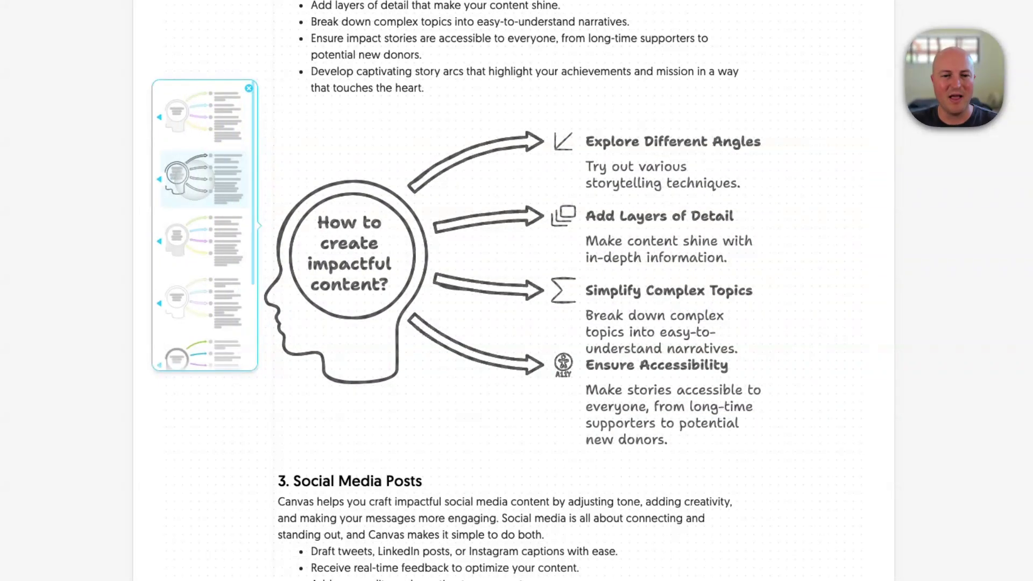
left_click(205, 240)
left_click(207, 285)
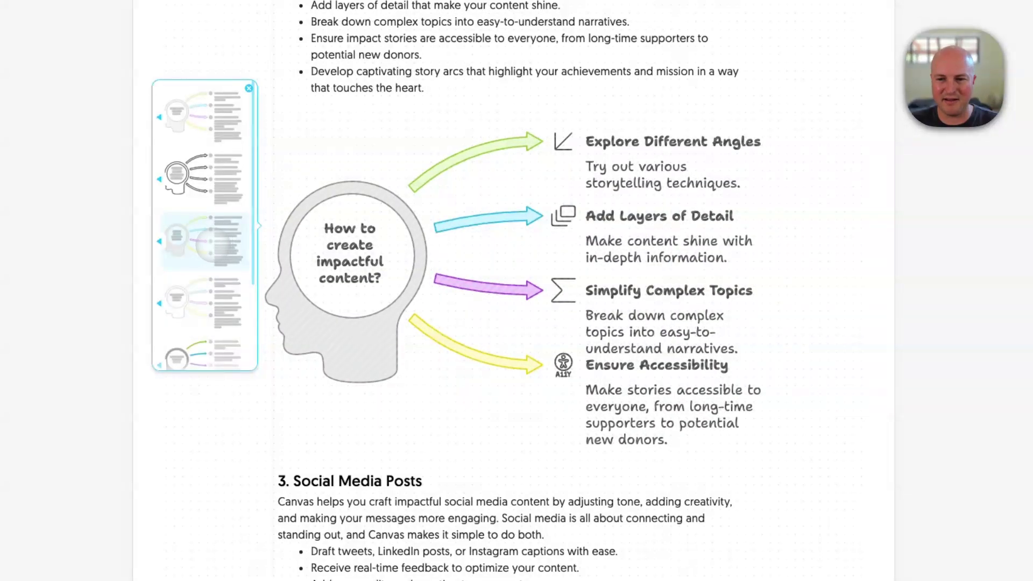
key("Escape")
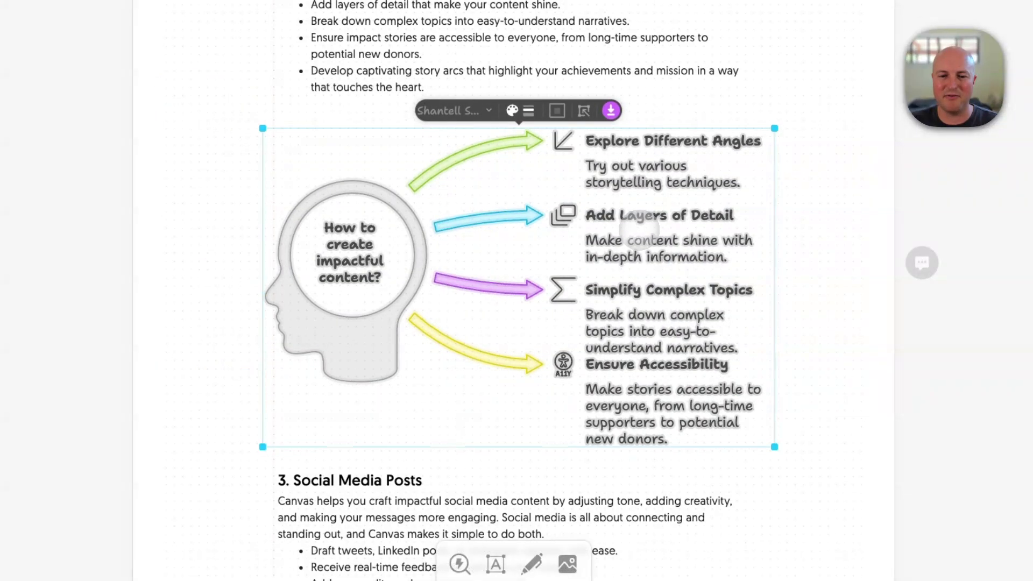
scroll(638, 230, "down", 6)
left_click(422, 212)
Scroll through the page to review the diagrams, including the new Social Media Content Creation Cycle
scroll(469, 251, "up", 10)
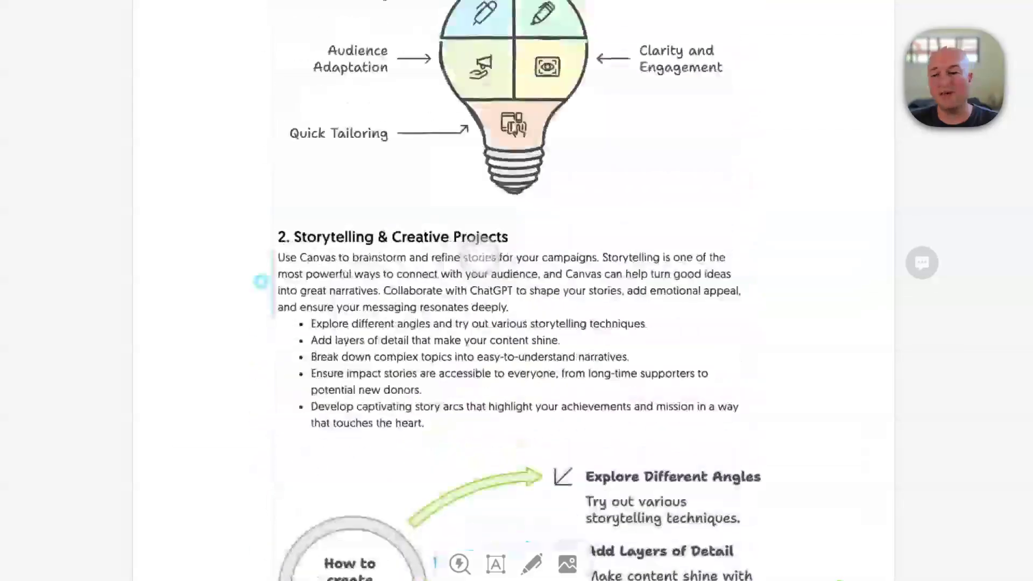
scroll(469, 250, "down", 10)
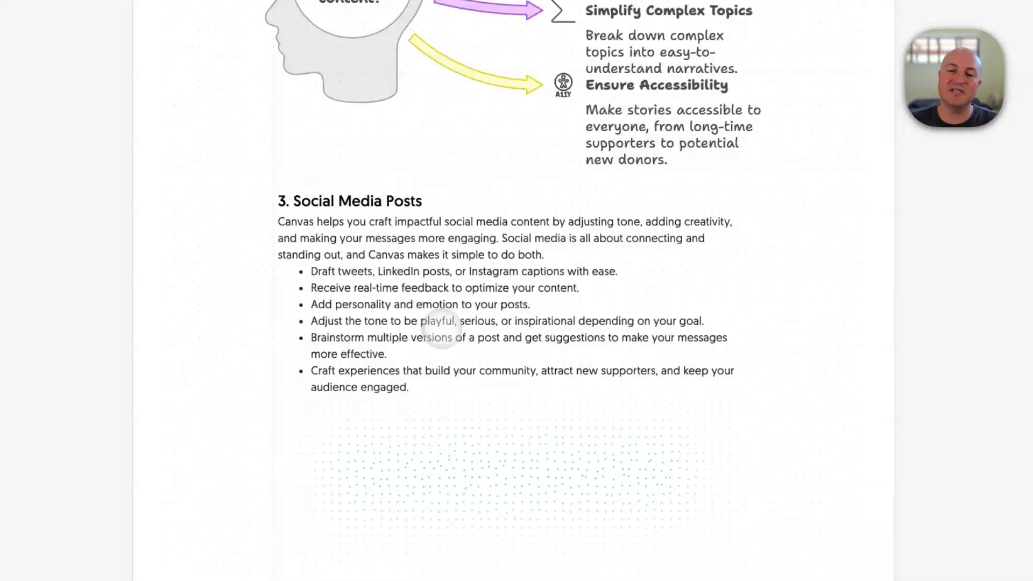
scroll(441, 330, "up", 15)
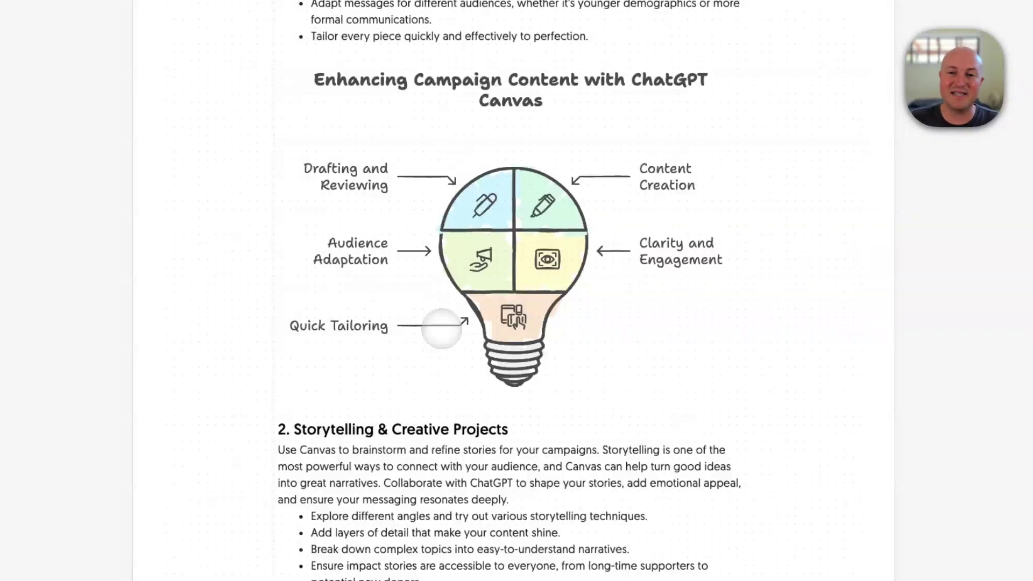
scroll(429, 247, "up", 2)
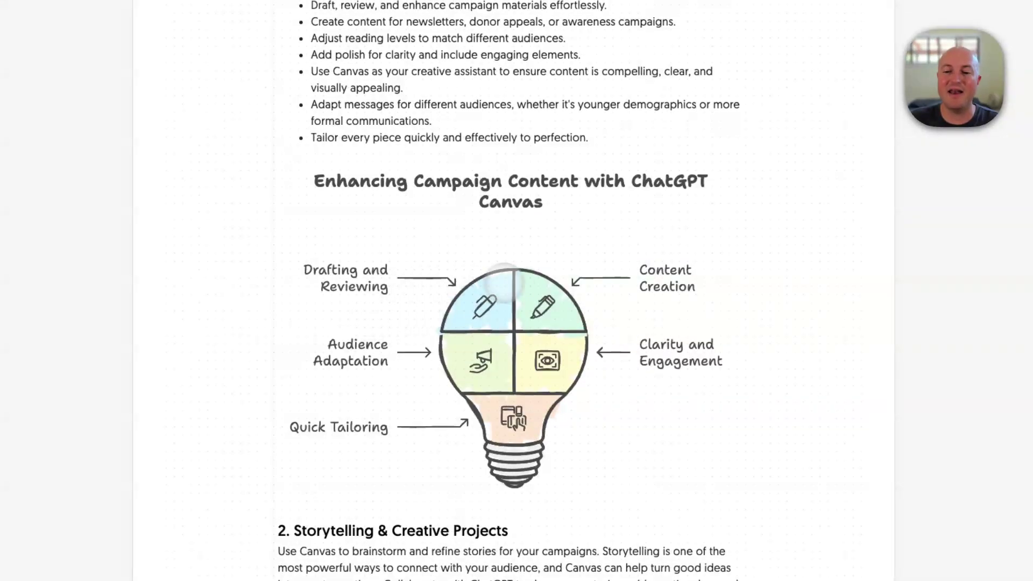
scroll(484, 277, "down", 18)
Switch the social media visual to the wave layout with the pastel outline style
scroll(526, 288, "down", 5)
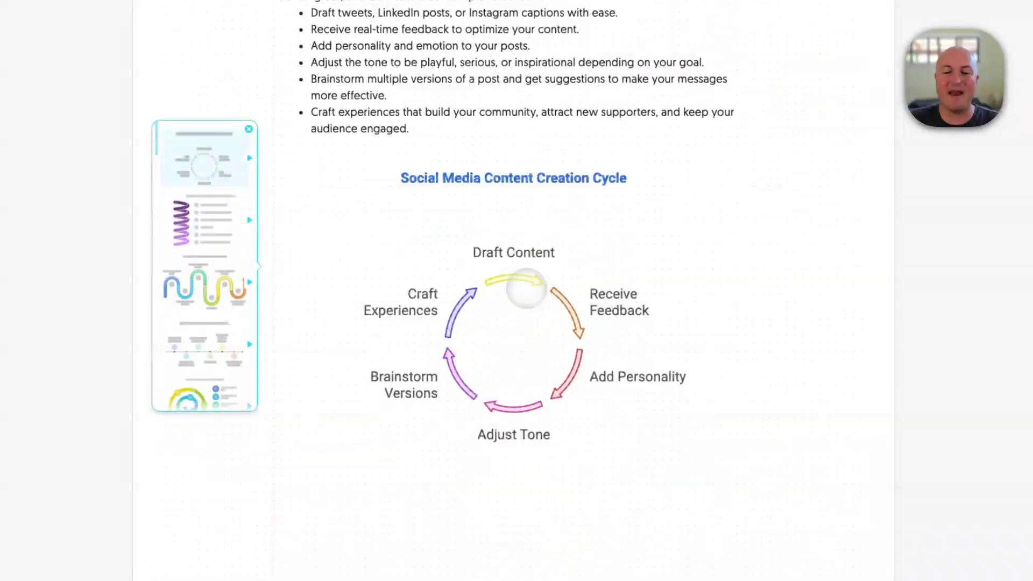
left_click(213, 163)
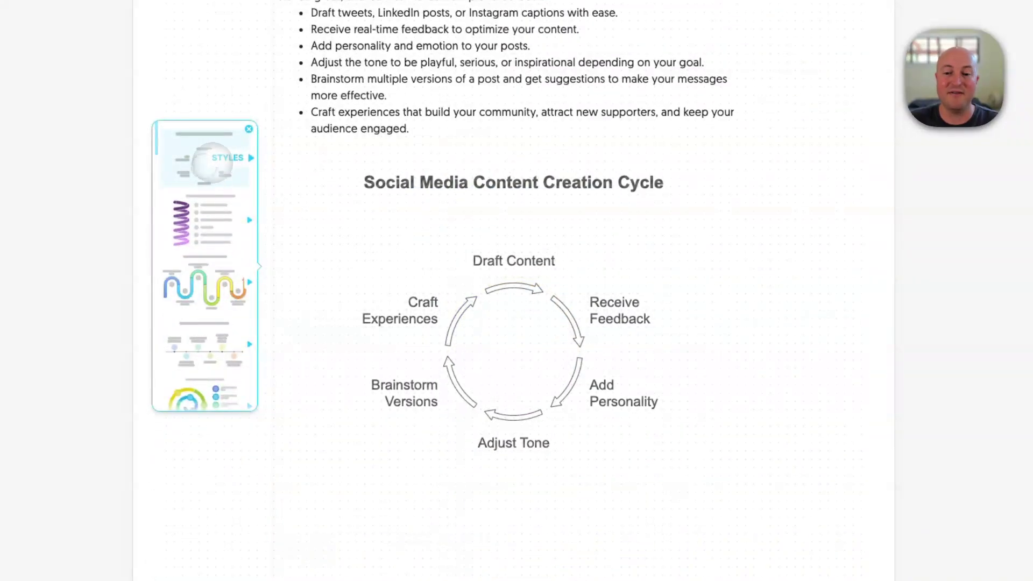
left_click(203, 286)
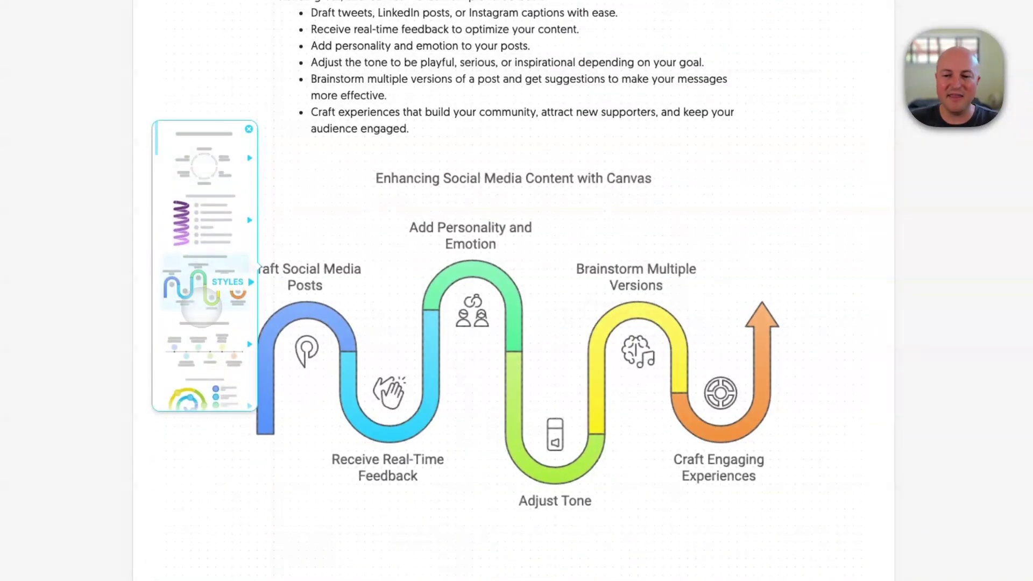
left_click(228, 282)
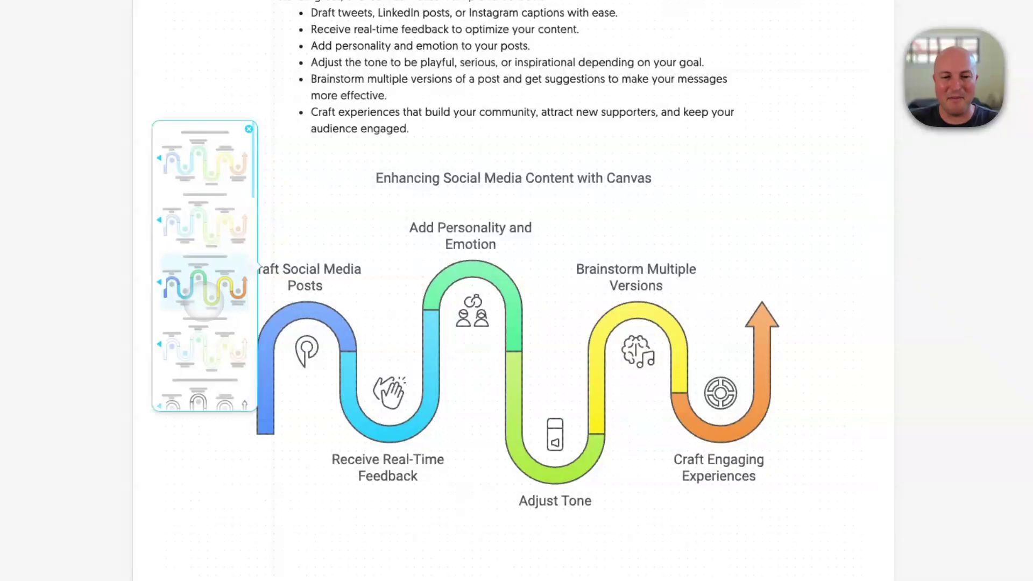
left_click(209, 235)
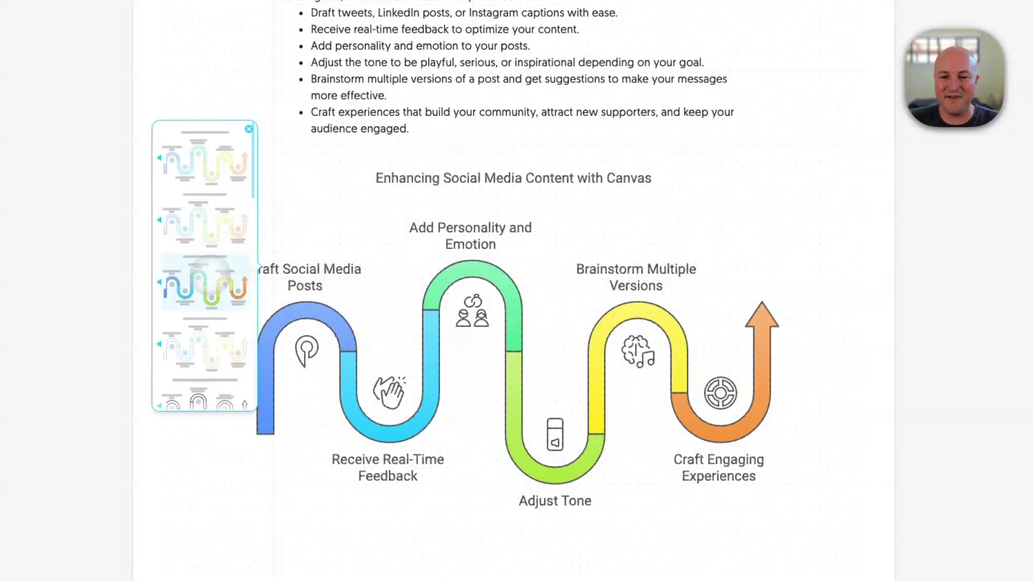
left_click(261, 226)
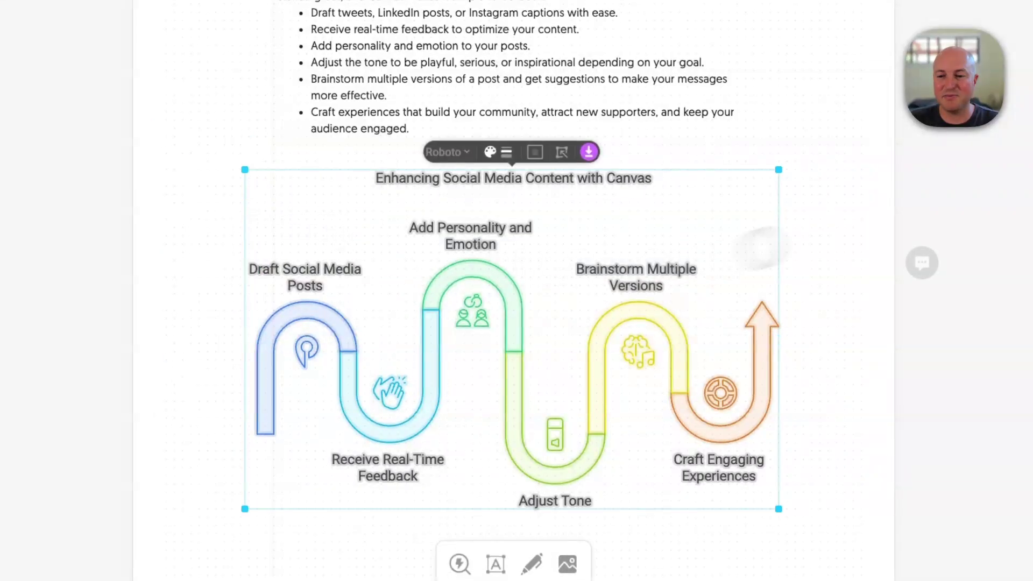
left_click(828, 232)
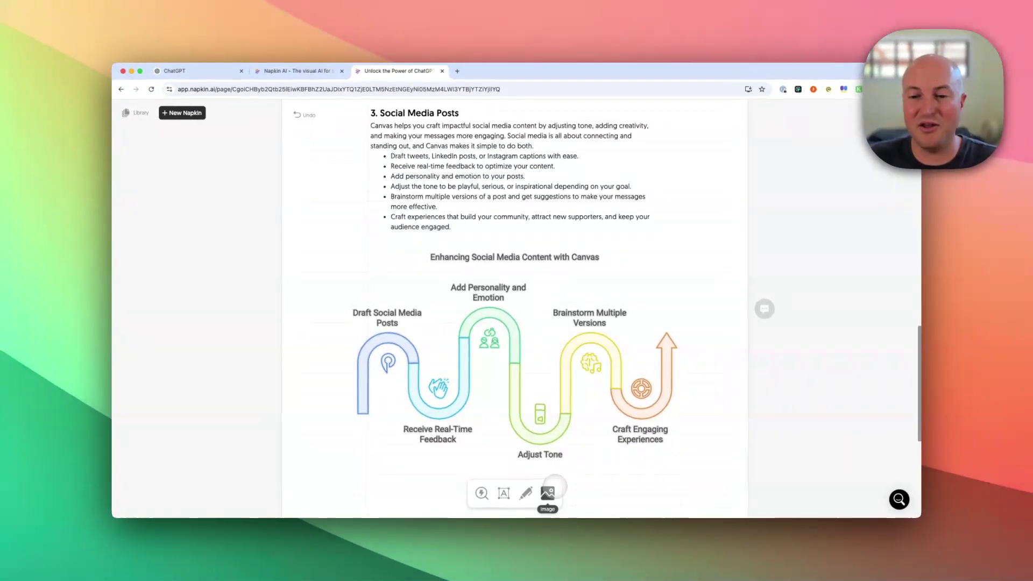
scroll(608, 349, "up", 5)
scroll(595, 355, "up", 15)
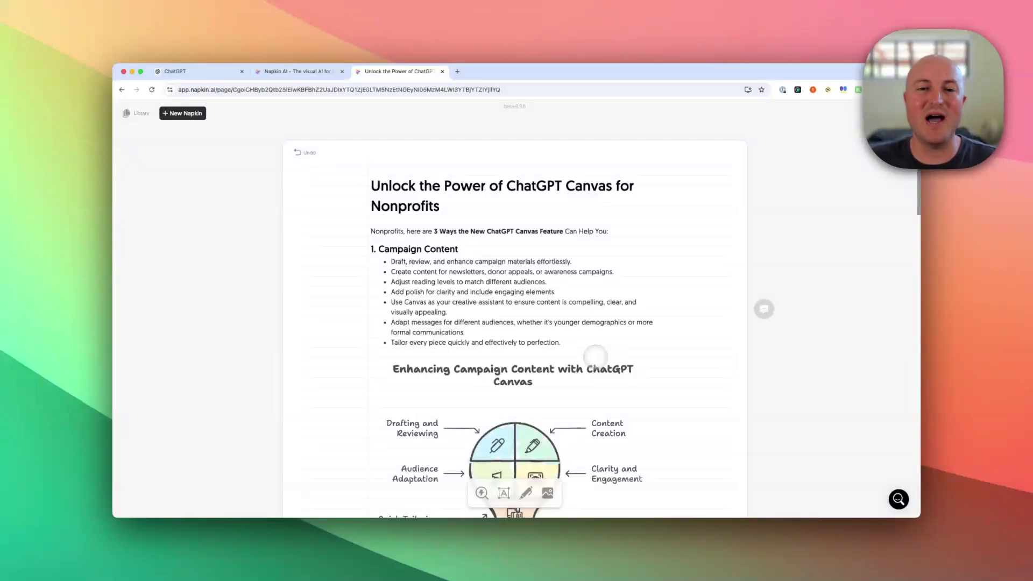
left_click(301, 72)
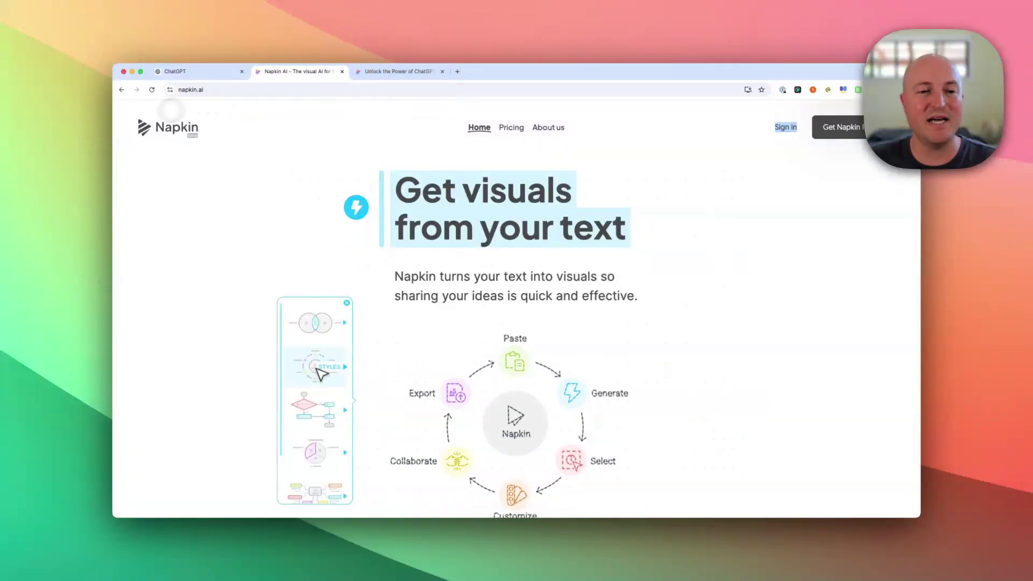
left_click(389, 71)
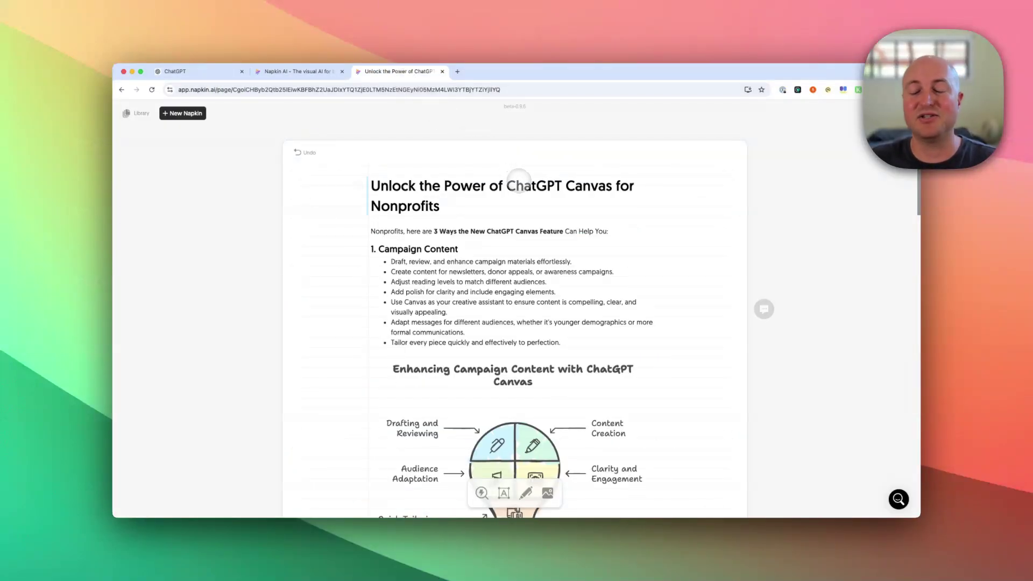